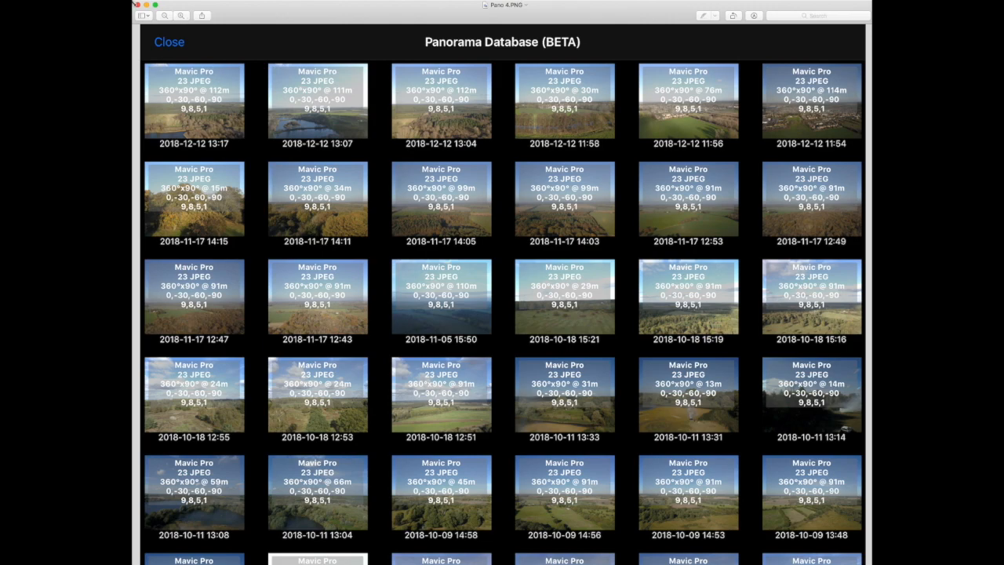
click(146, 6)
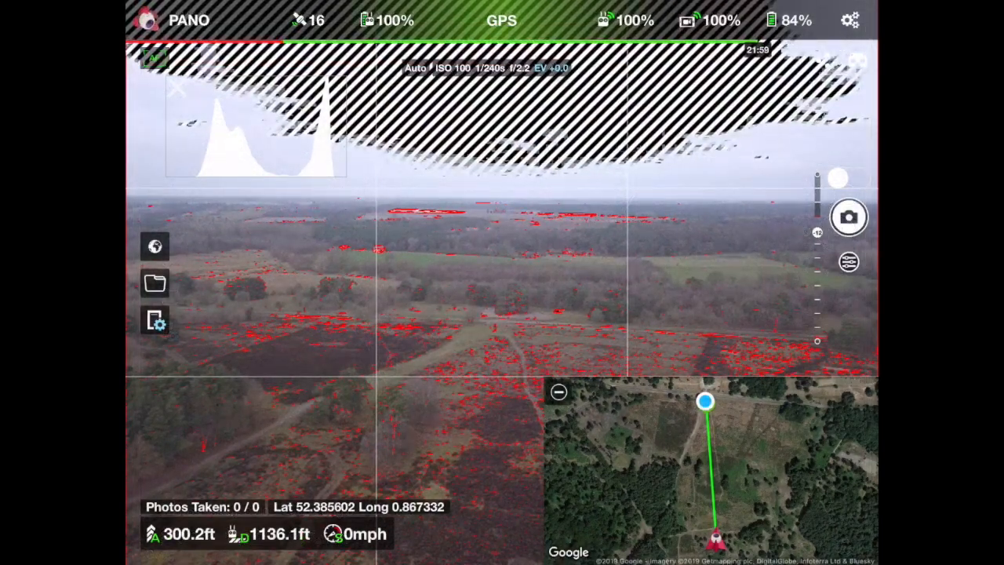
click(156, 246)
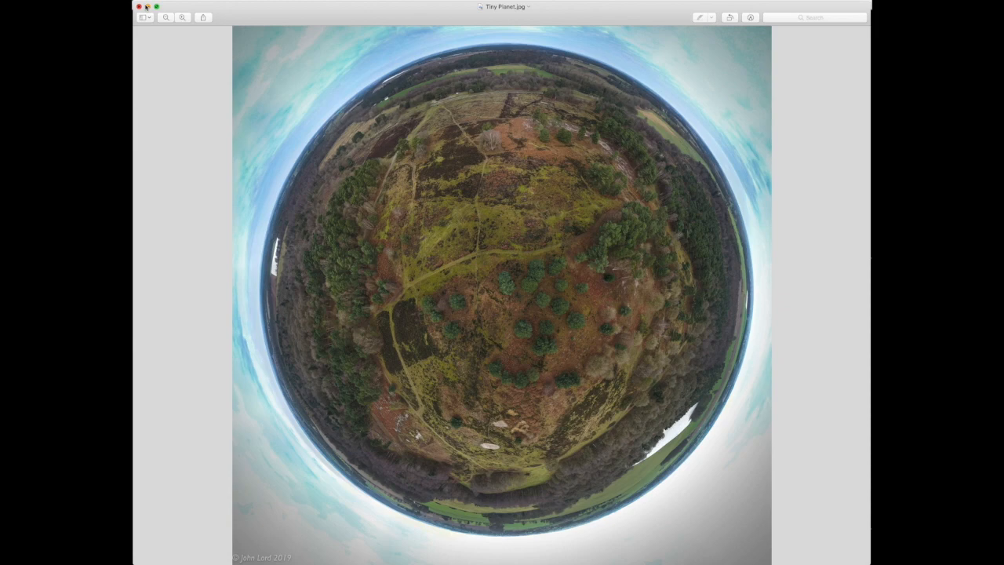
Switch to Lightroom Classic and open the photo 20190103-DJI_0421.JPG in the Develop module.
key(super+Tab)
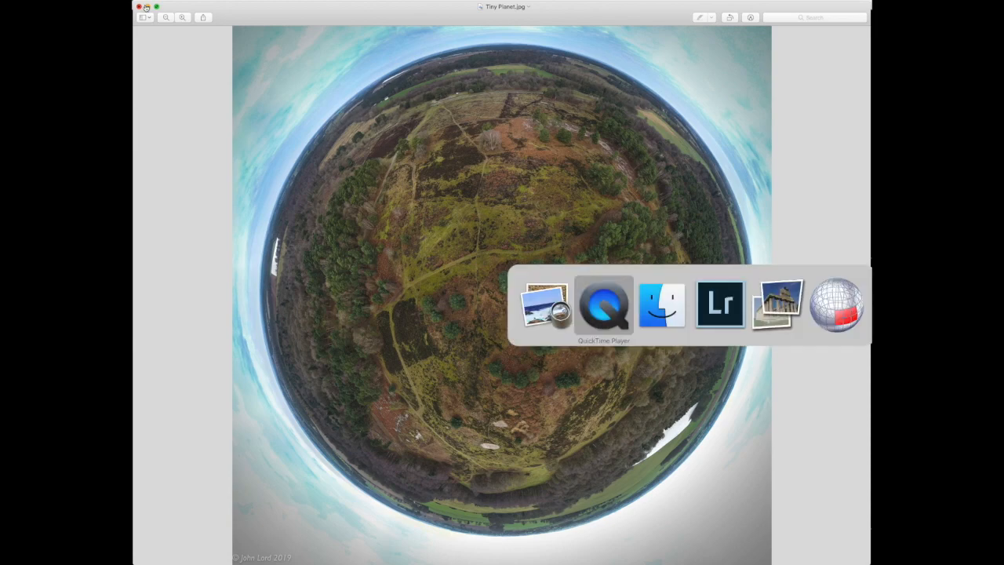
key(super+Tab)
key(super+Tab)
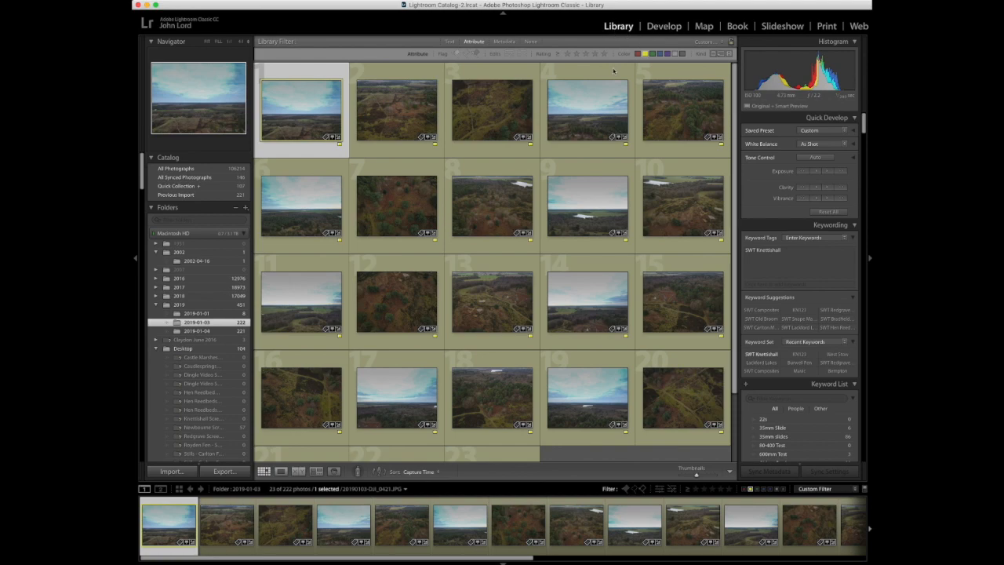
click(664, 28)
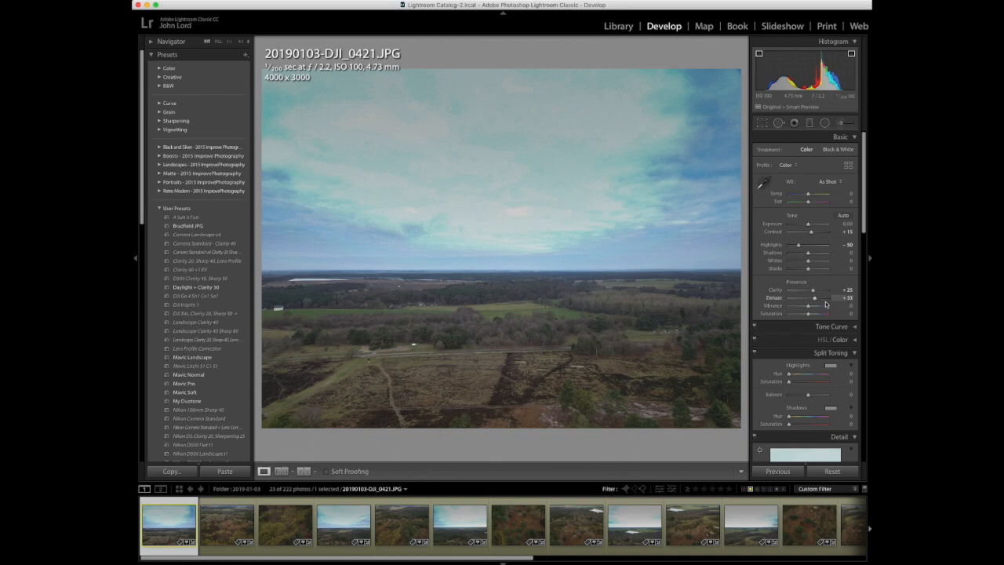
Review the photo's basic, sharpening and lens correction settings, and look through the other panorama frames.
scroll(825, 304, down, 5)
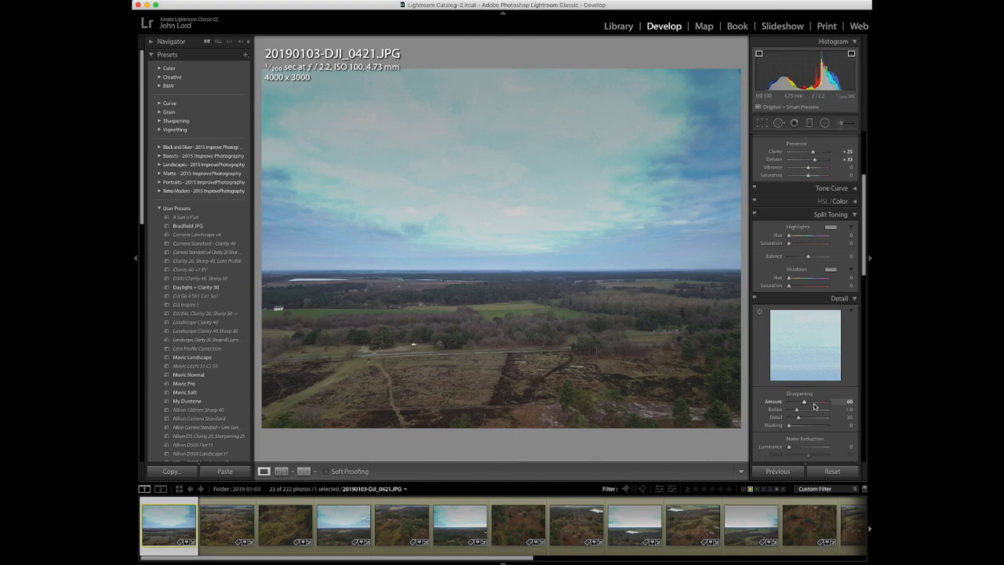
scroll(814, 405, down, 6)
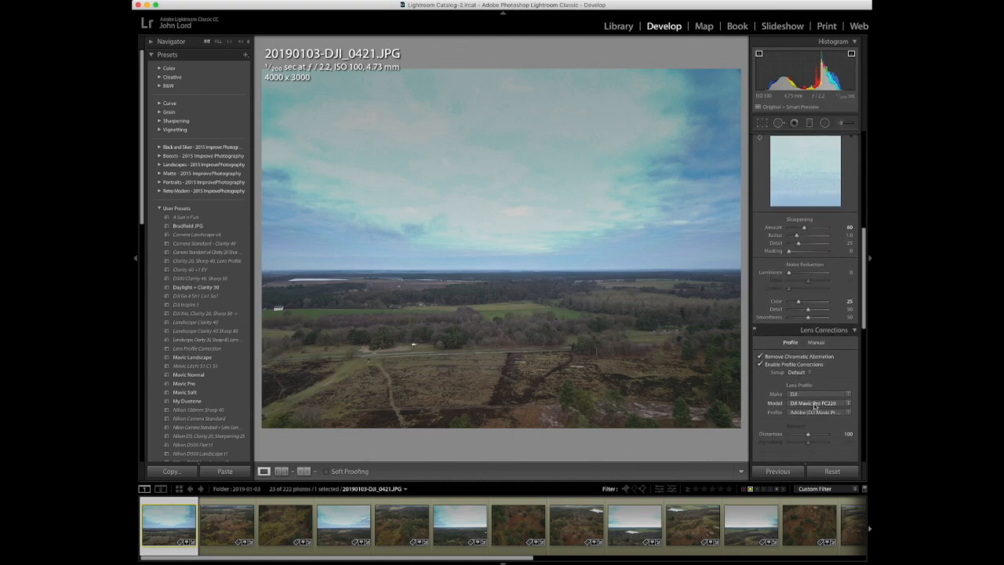
scroll(811, 367, up, 7)
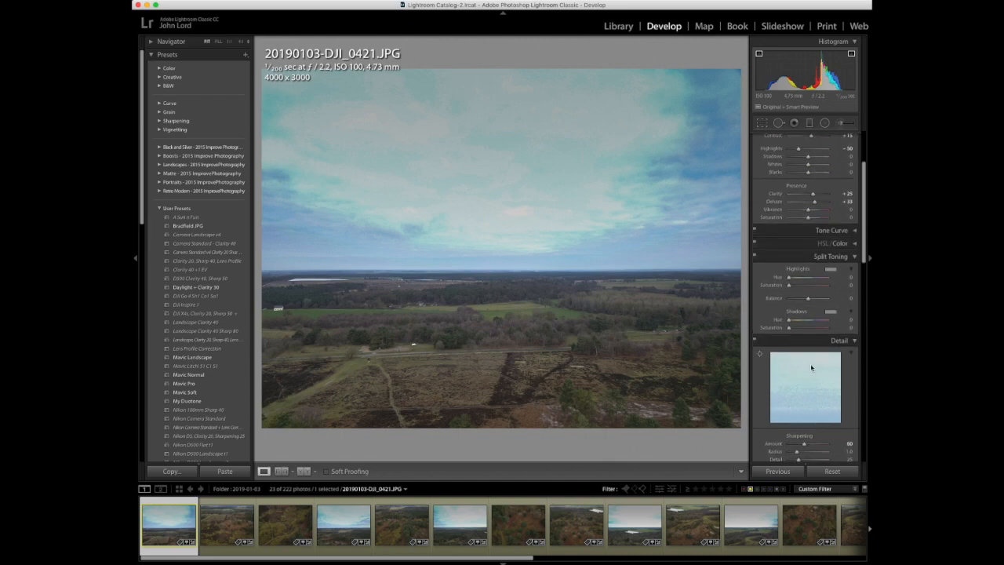
scroll(811, 367, up, 3)
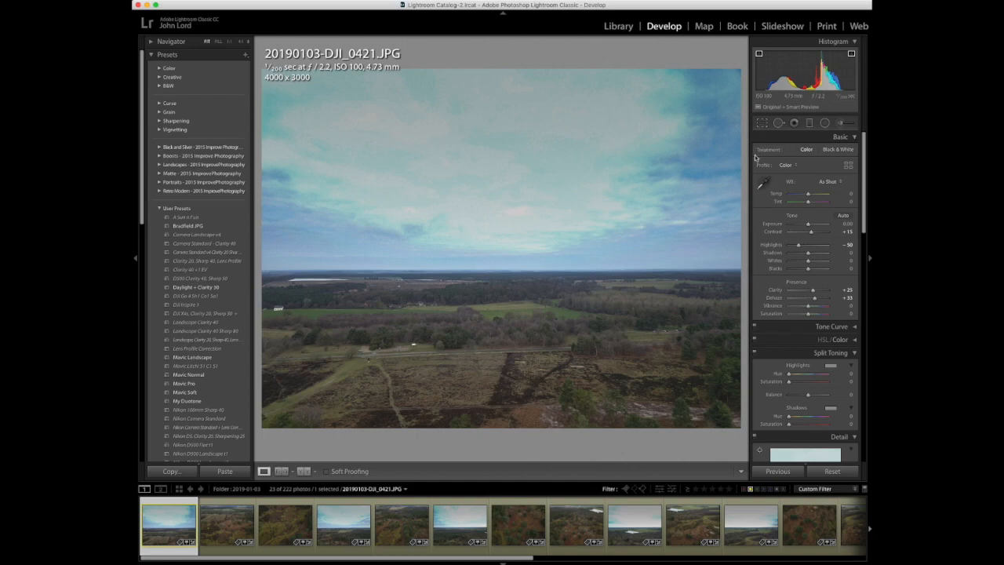
drag(497, 557, 695, 555)
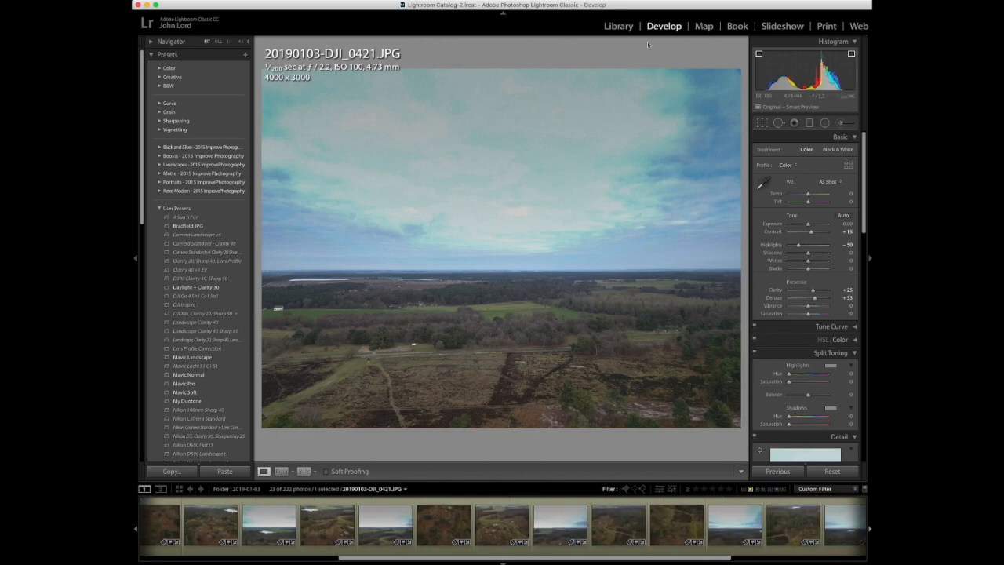
Return to the Library, check the export location and file naming settings for the selected photo, and leave without exporting.
click(619, 27)
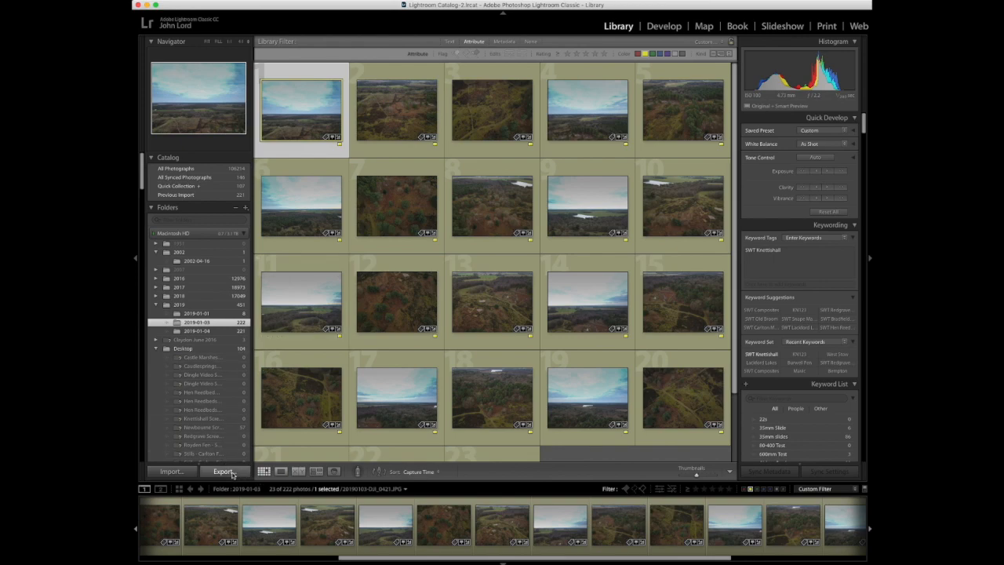
click(223, 471)
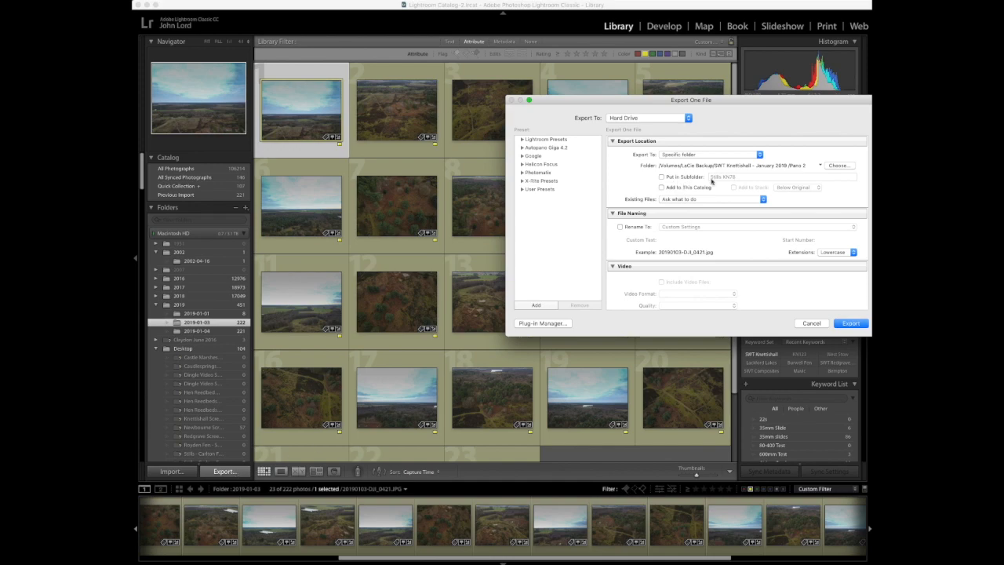
click(857, 328)
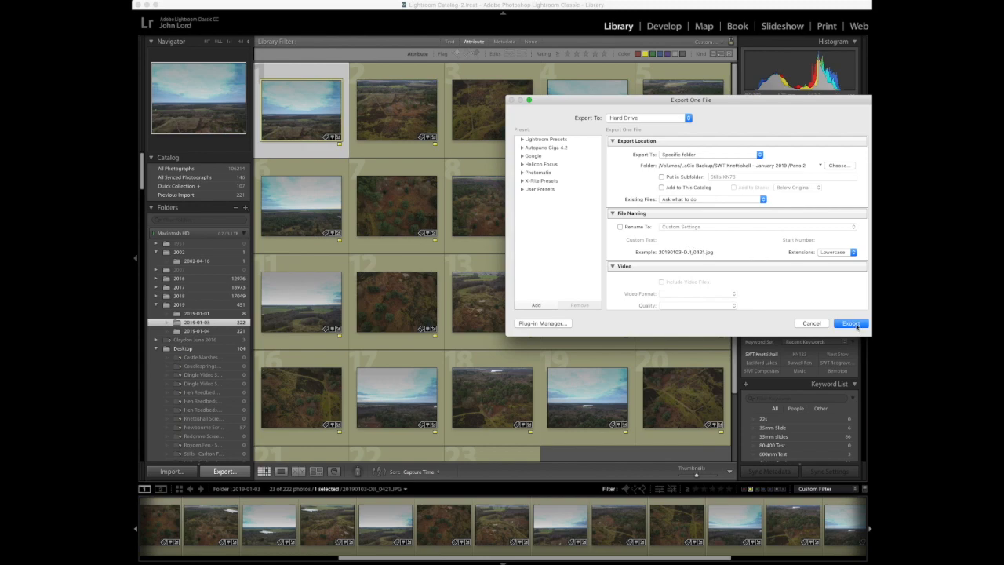
click(811, 323)
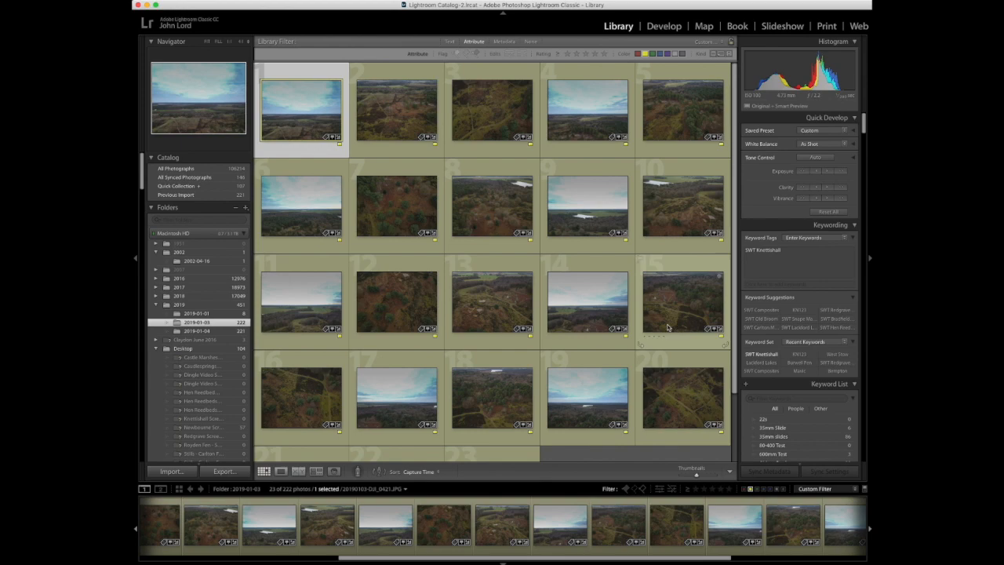
Switch to PTGui and load the images 20190103-DJI_0421.jpg through 20190103-DJI_0443.jpg from the Pano 2 folder.
key(super+Tab)
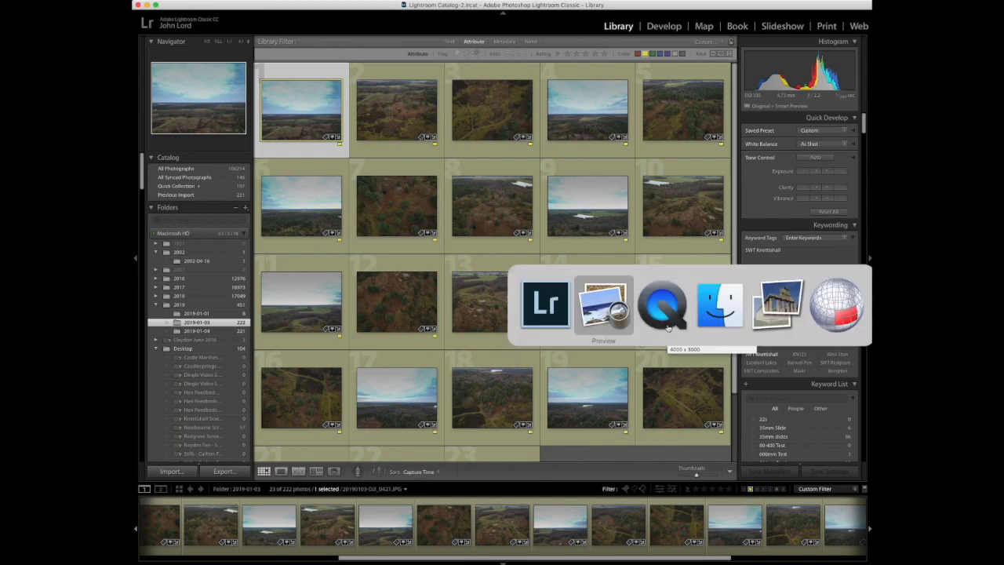
key(super+Tab)
key(super+Tab)
key(super+Tab)
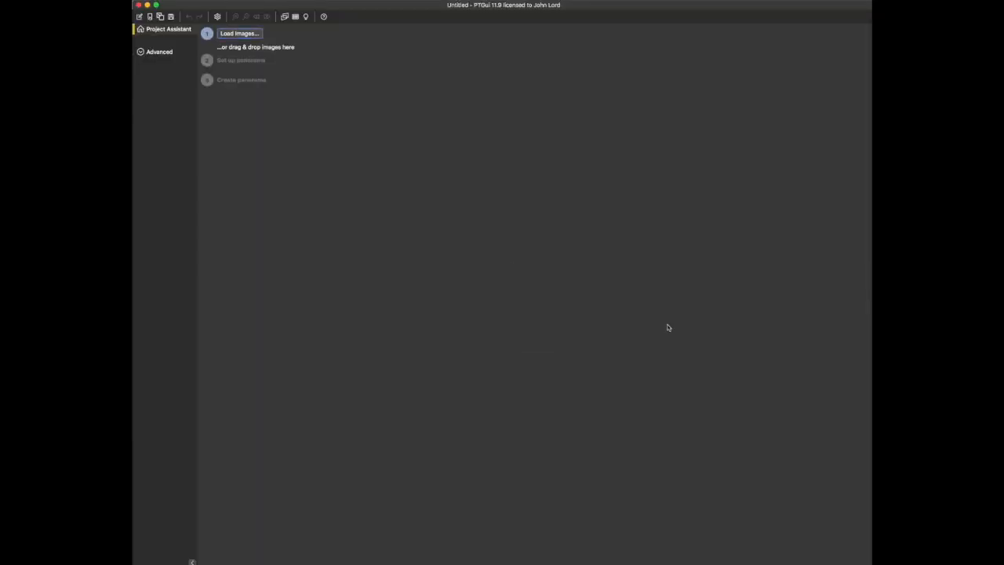
click(256, 35)
click(624, 47)
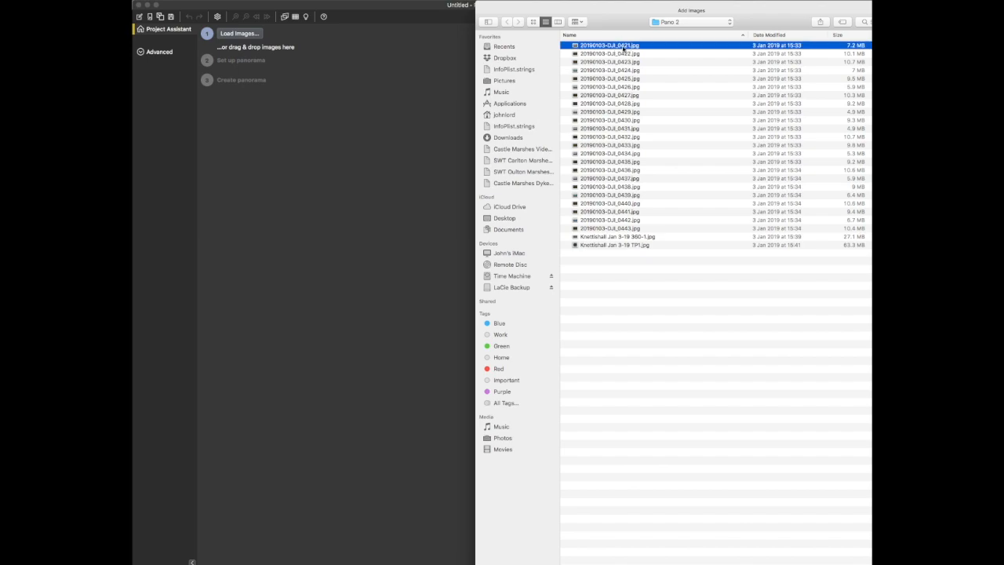
shift+click(635, 230)
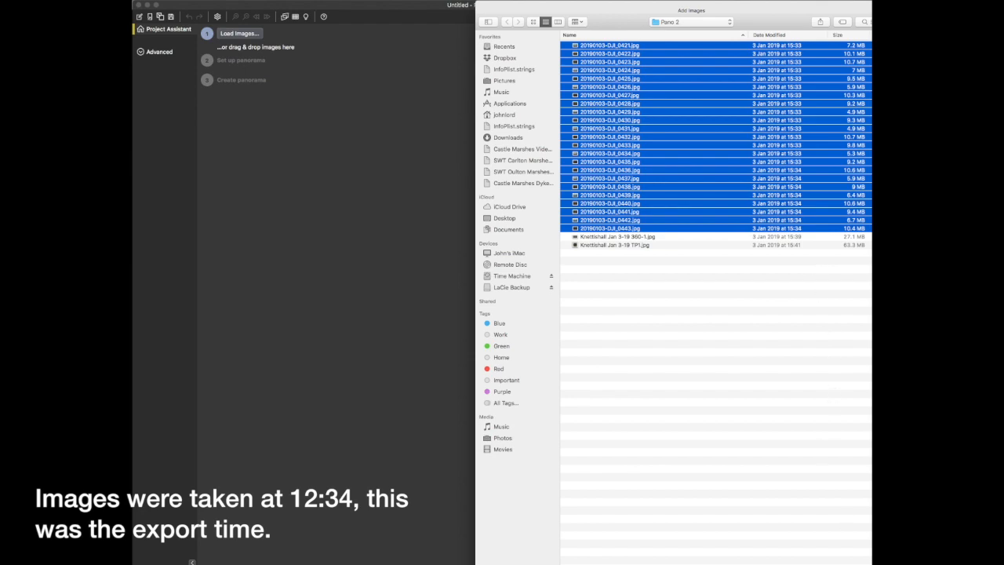
key(Return)
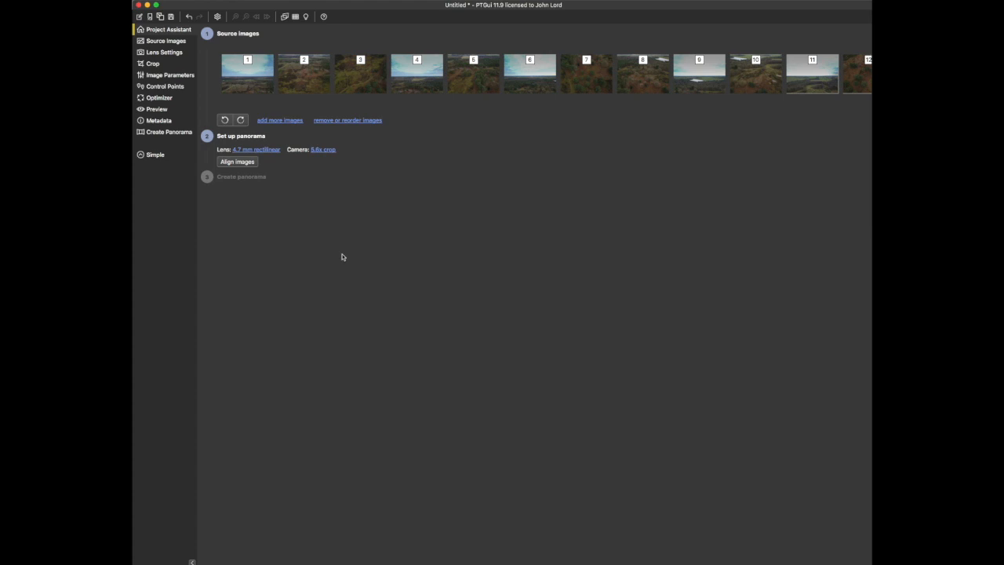
Check the global lens profile, then align the source images and dismiss the Panorama Editor preview.
click(161, 52)
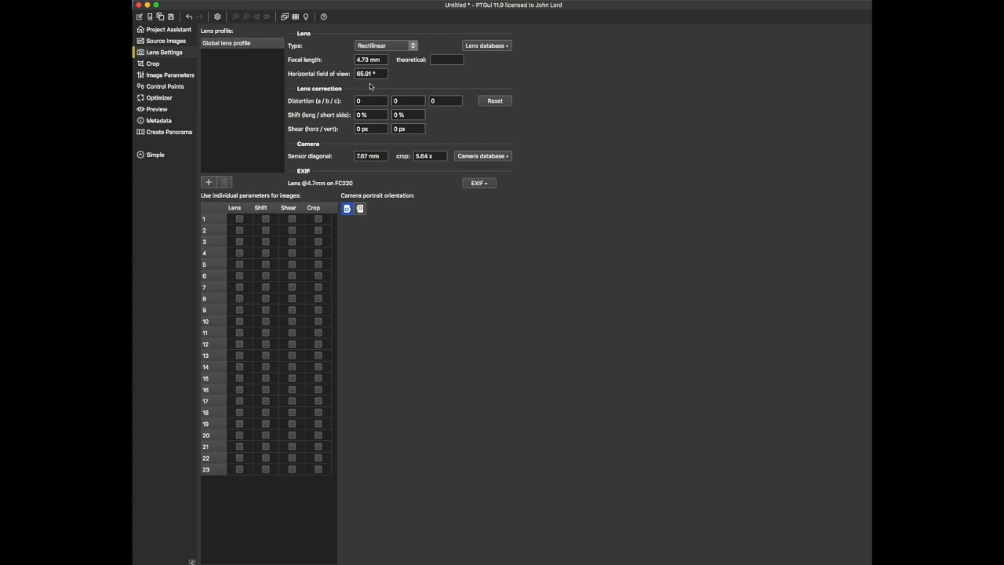
click(166, 30)
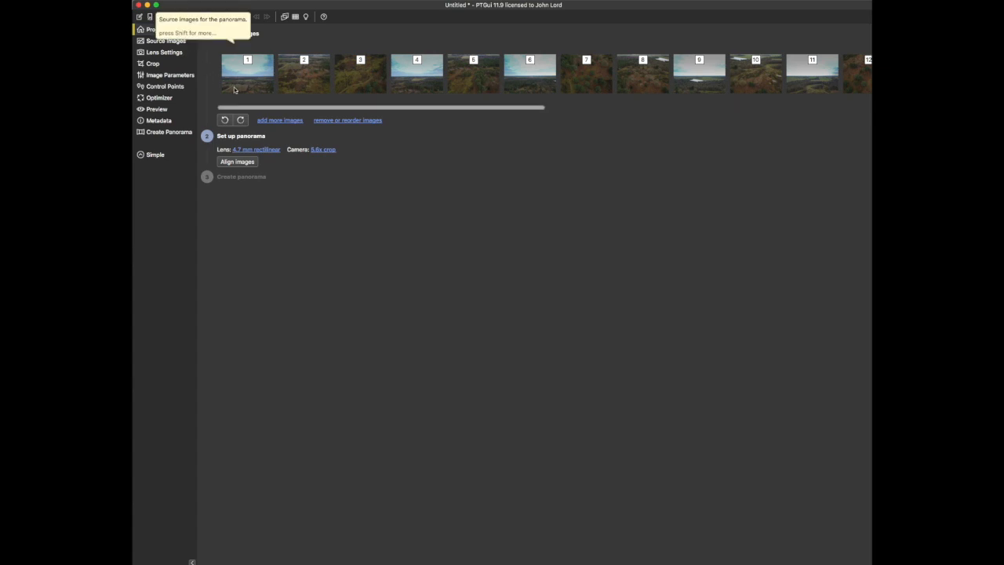
click(247, 163)
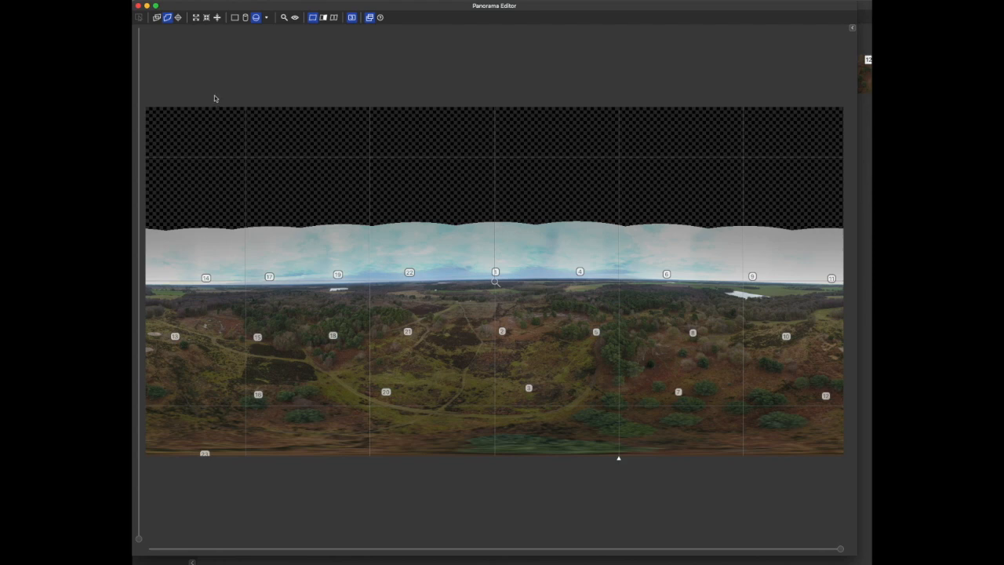
click(146, 5)
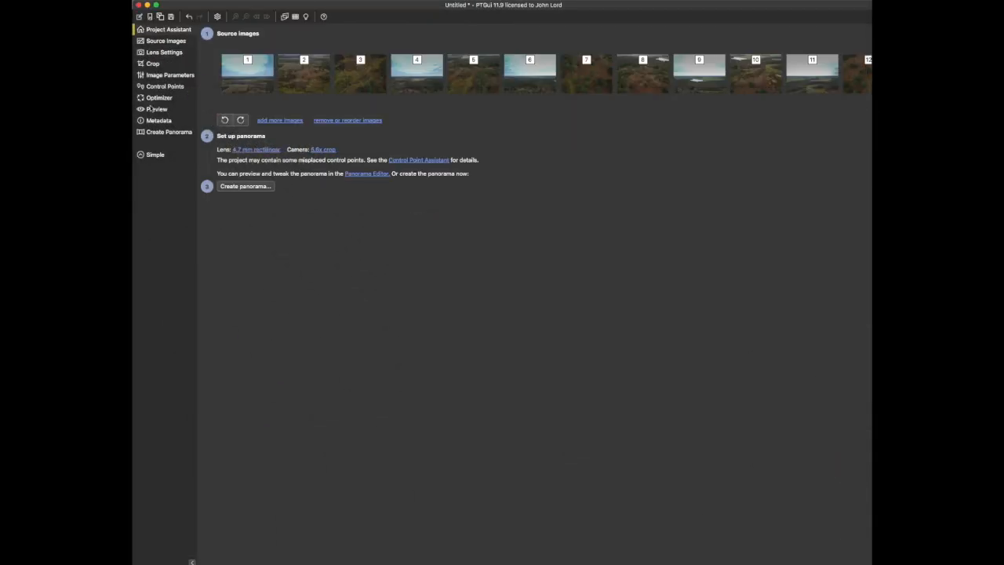
Set the panorama's output width to 14000 pixels and create the blended JPEG panorama.
click(162, 134)
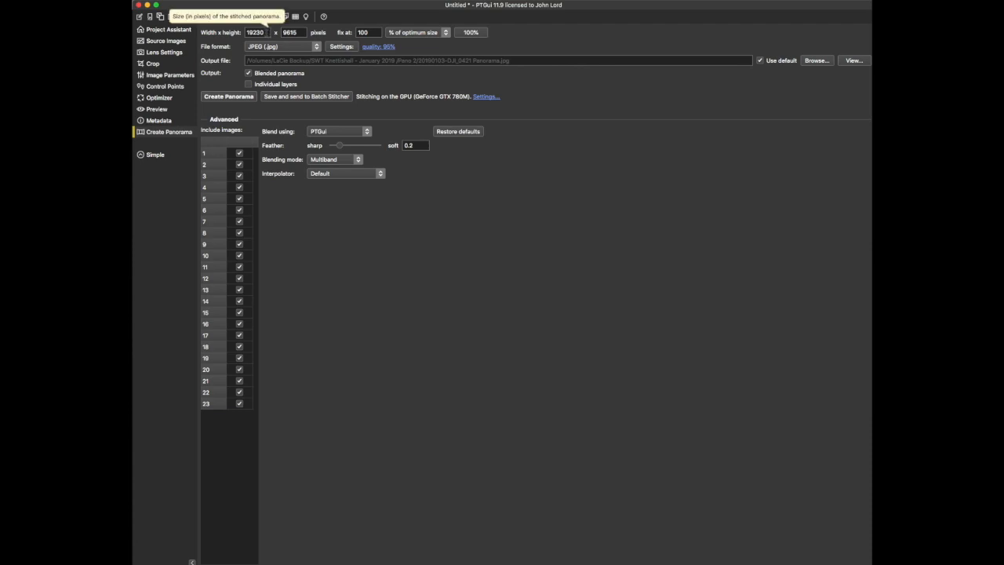
double_click(266, 32)
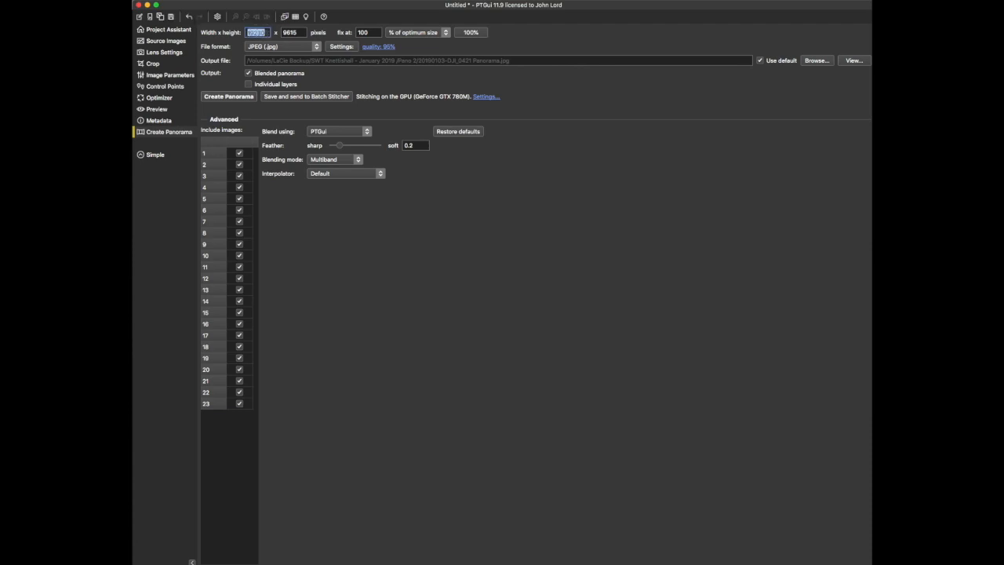
text(14000)
click(233, 96)
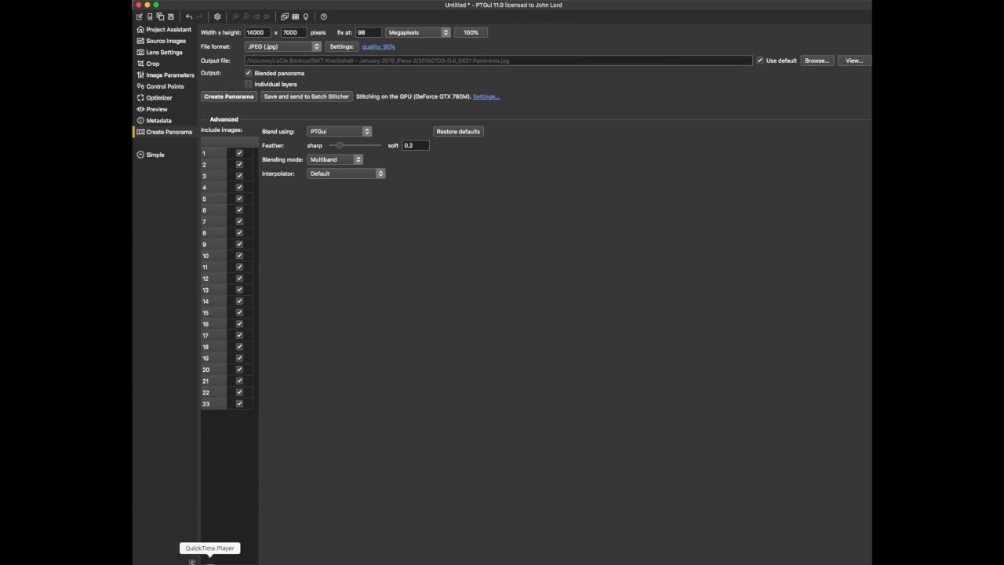
In Finder, check the file details of 20190103-DJI_0421 Panorama.jpg in the Pano 2 folder on LaCie Backup, and close the window.
click(164, 560)
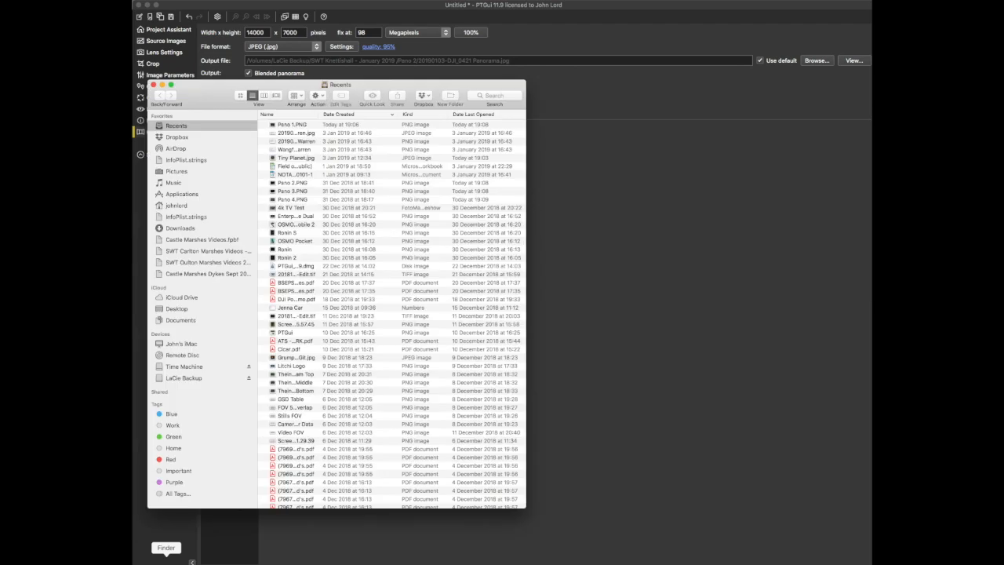
click(191, 378)
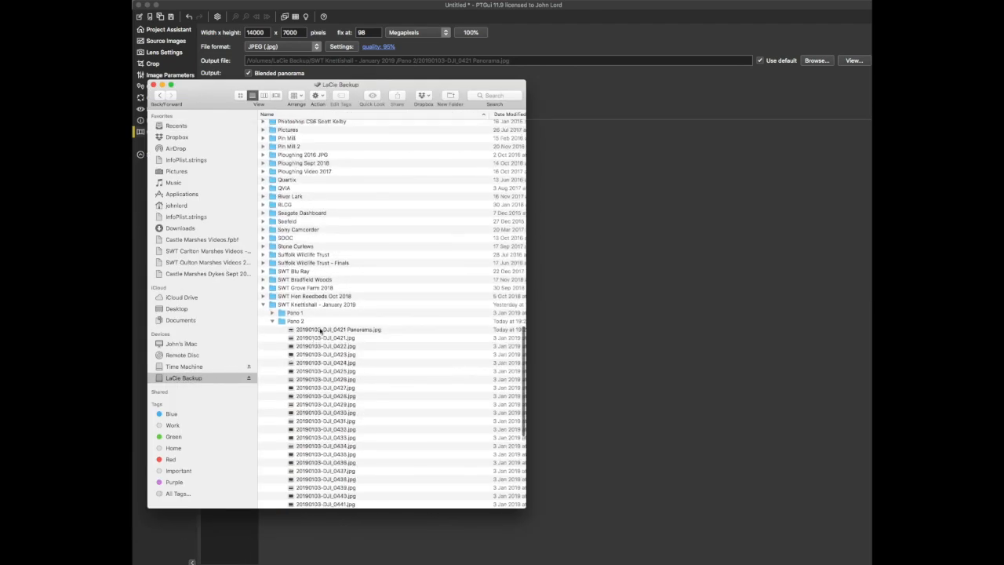
click(322, 330)
scroll(330, 331, right, 5)
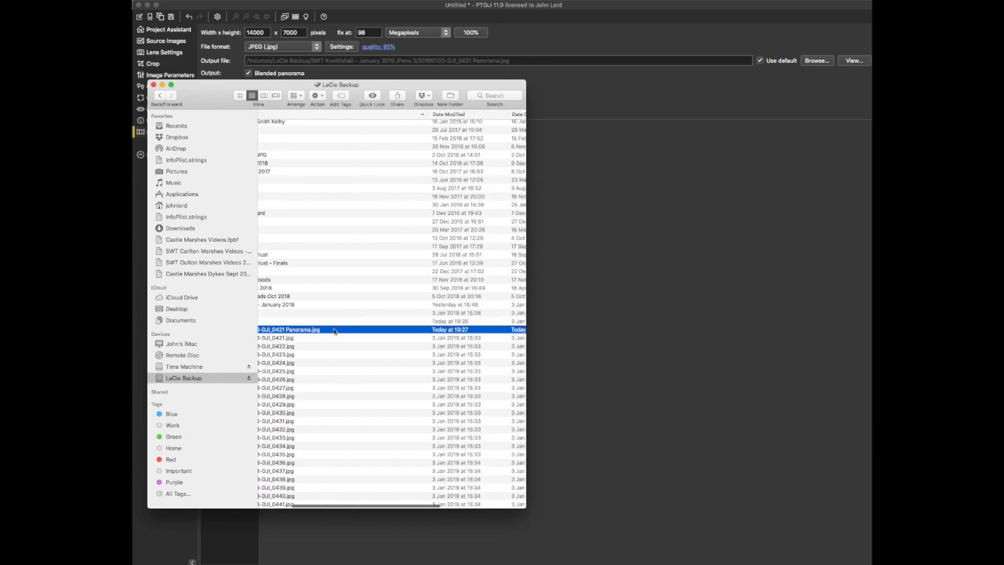
scroll(353, 330, right, 3)
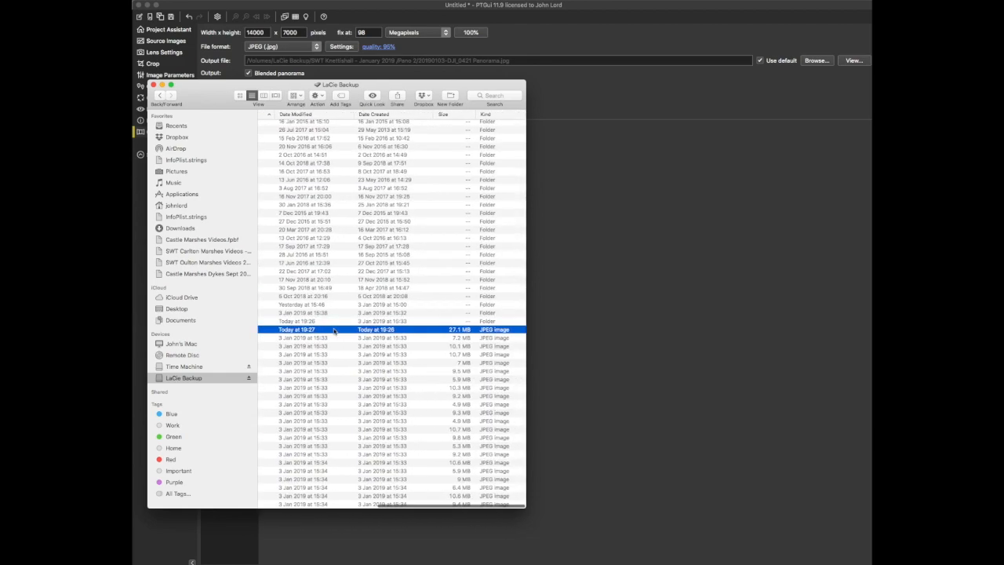
scroll(447, 332, left, 8)
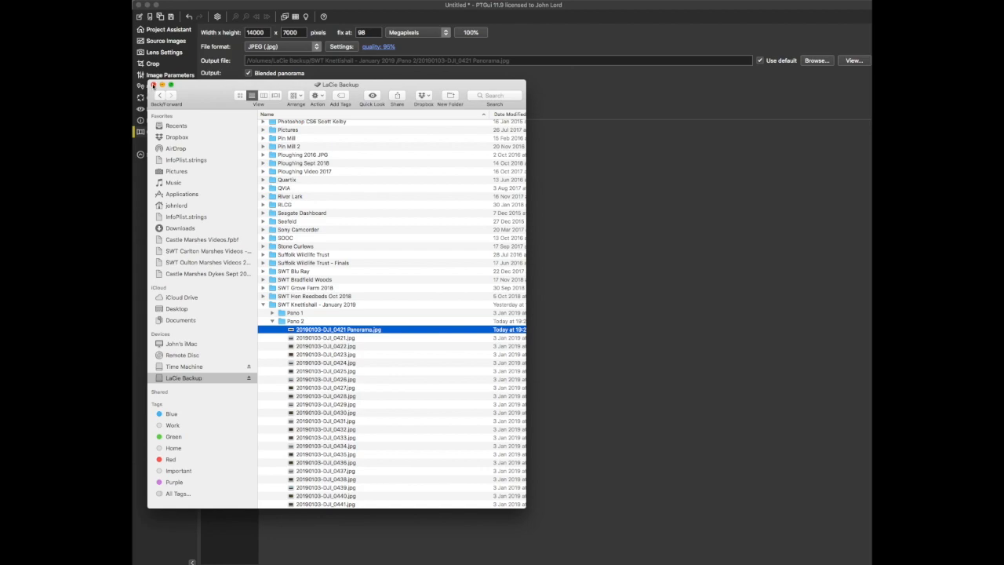
click(153, 85)
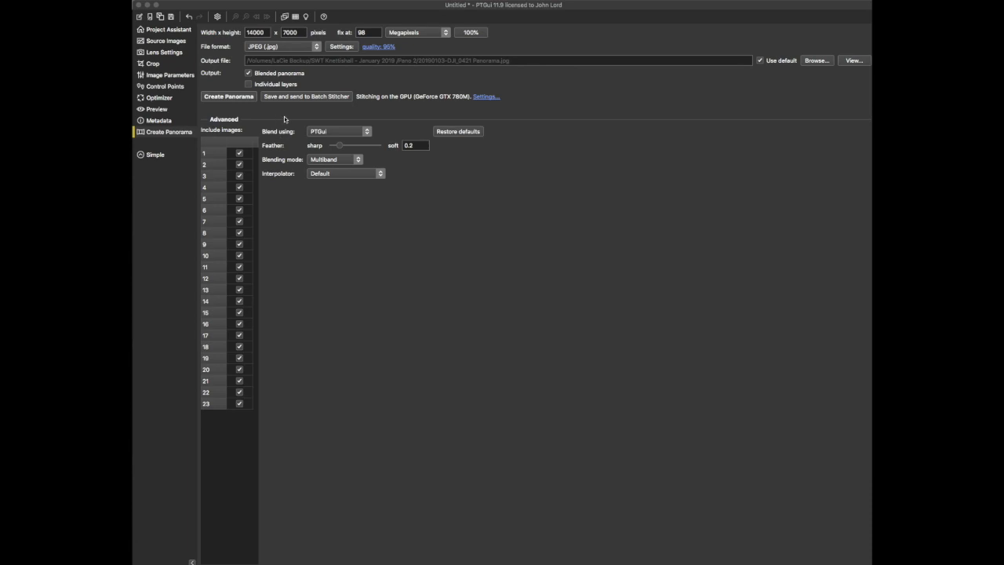
Undo the output size change and return to the Project Assistant.
click(342, 7)
click(208, 0)
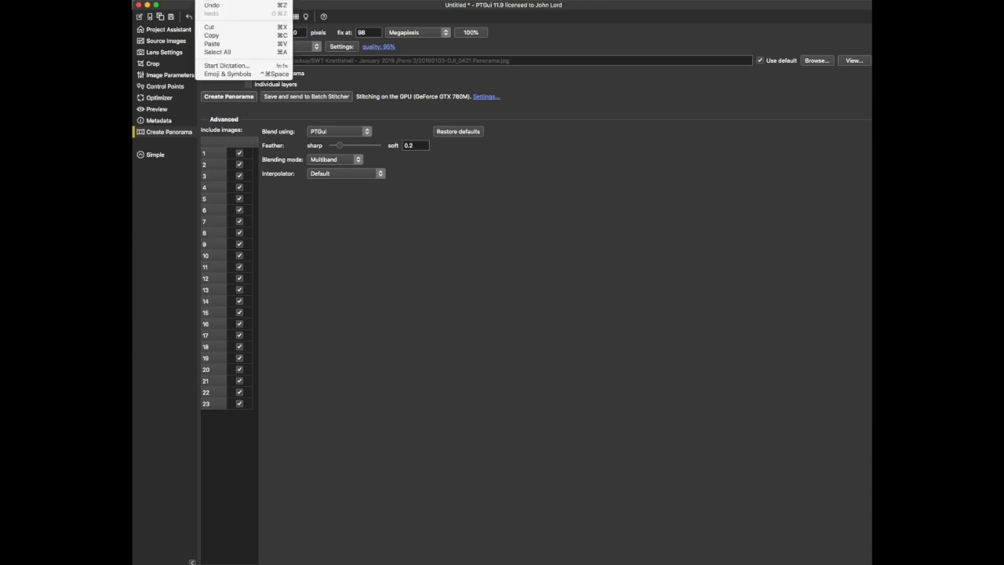
click(211, 6)
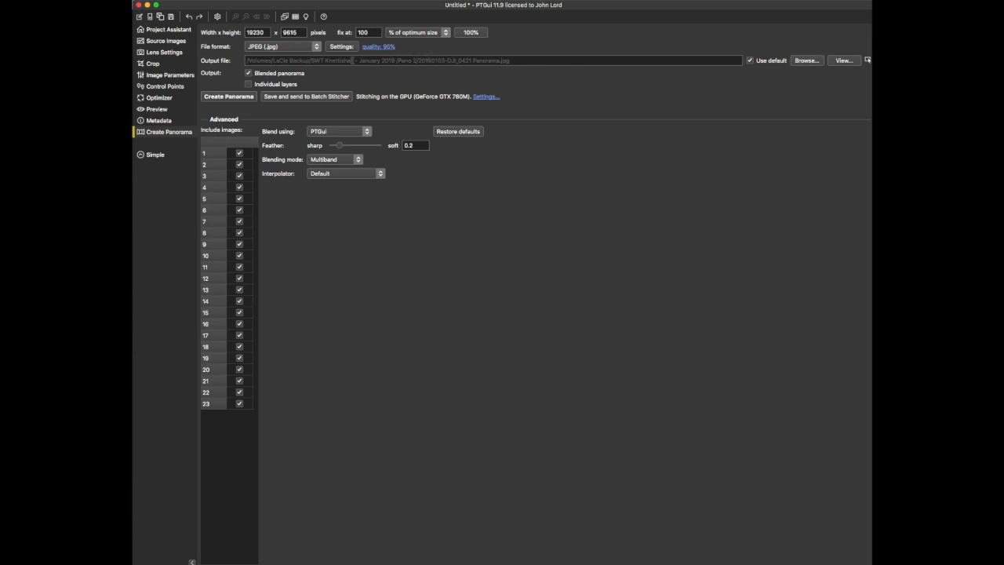
click(180, 31)
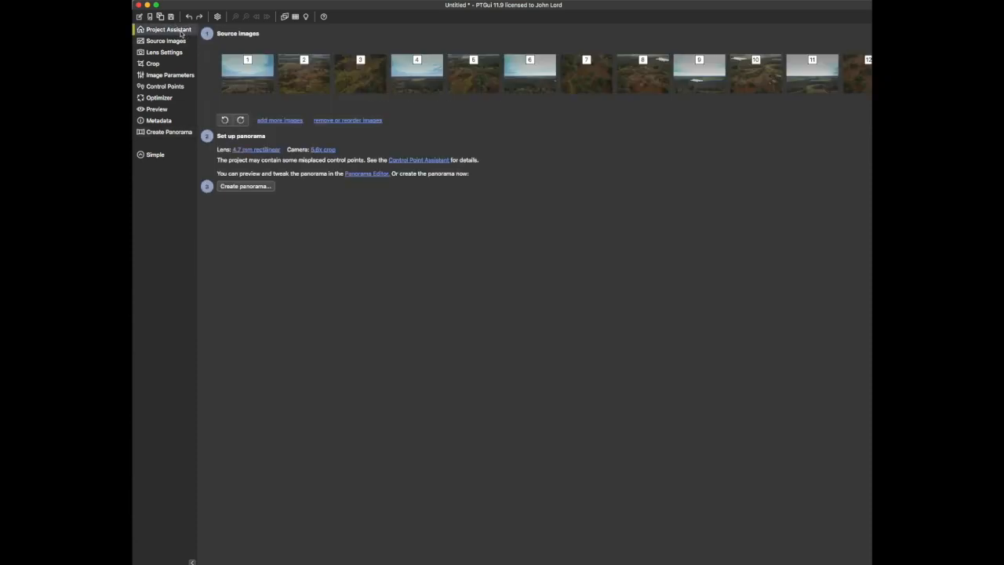
In the Panorama Editor, shift the panorama slightly sideways to level the horizon and switch its projection to Stereographic down.
click(361, 173)
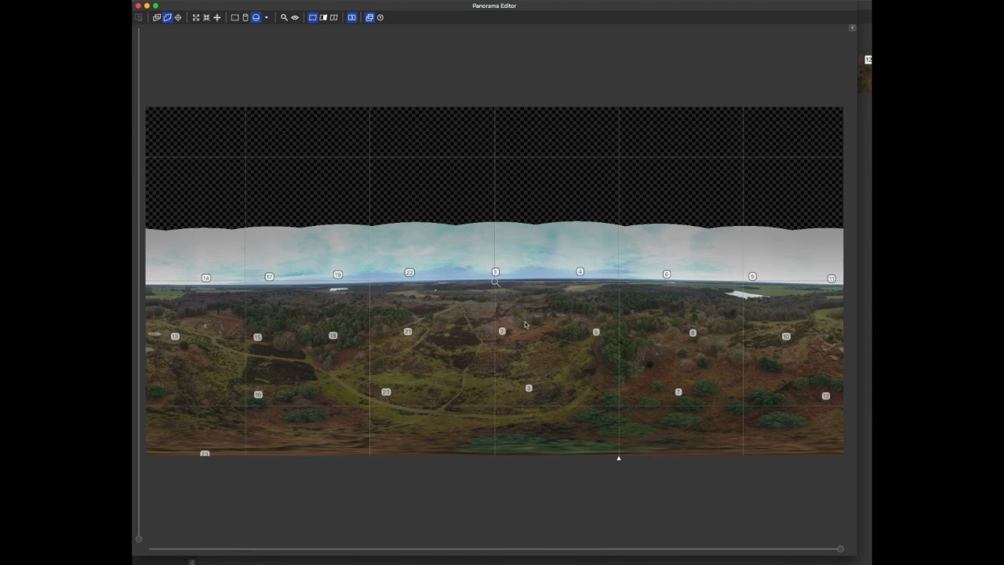
drag(522, 325, 500, 327)
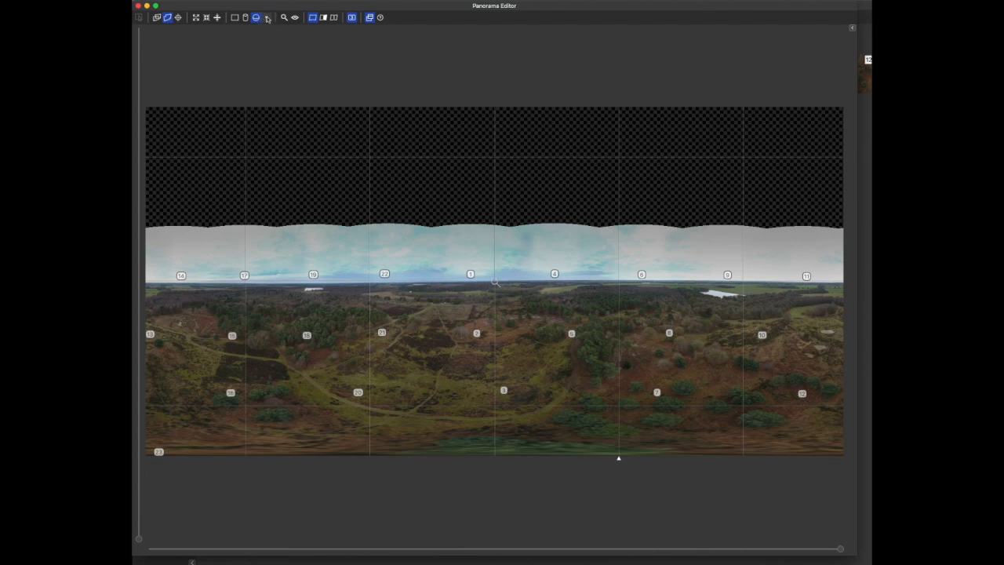
click(267, 19)
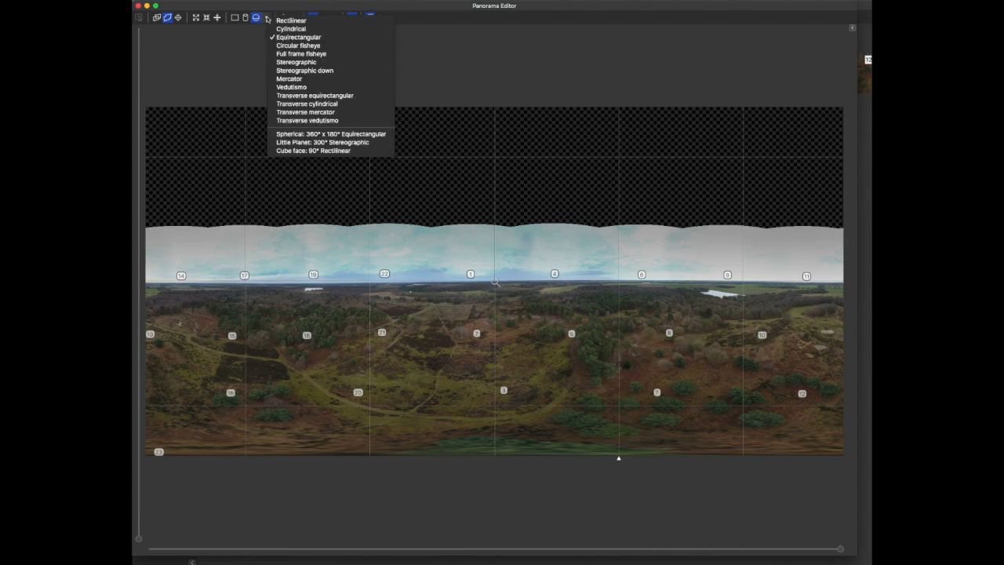
click(282, 71)
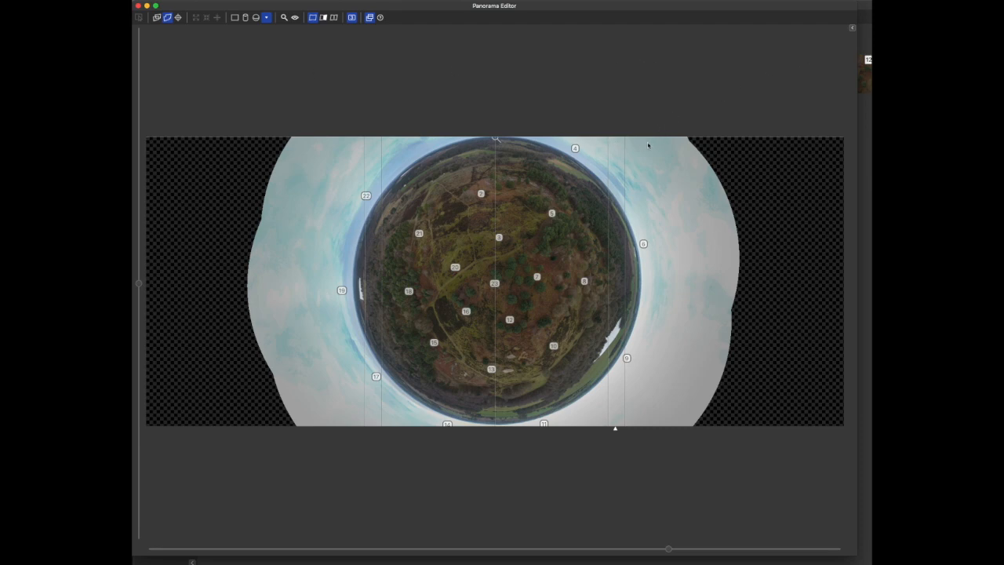
Set the stereographic projection's field of view to 190° x 190° in the Projection settings.
click(852, 28)
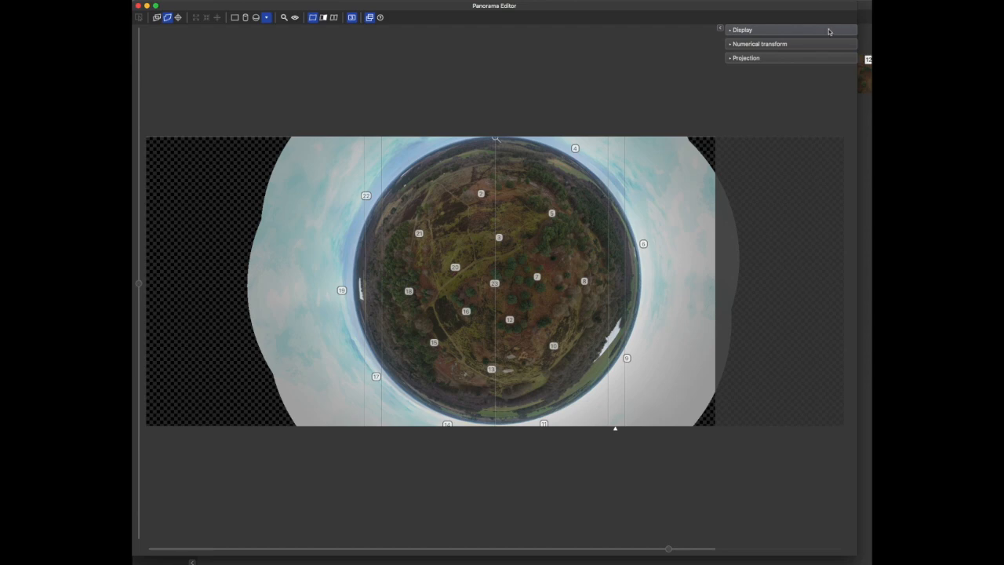
click(746, 58)
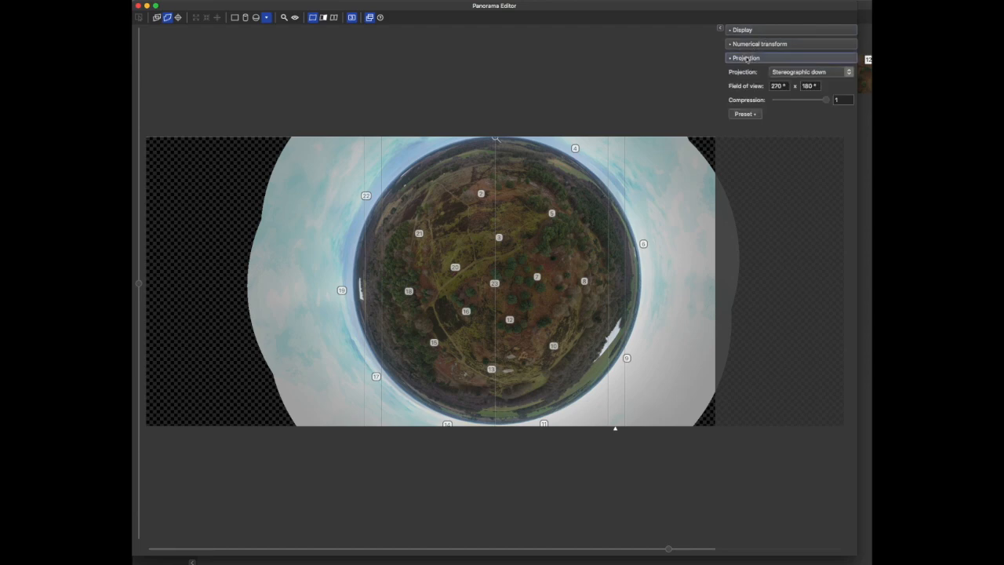
double_click(777, 85)
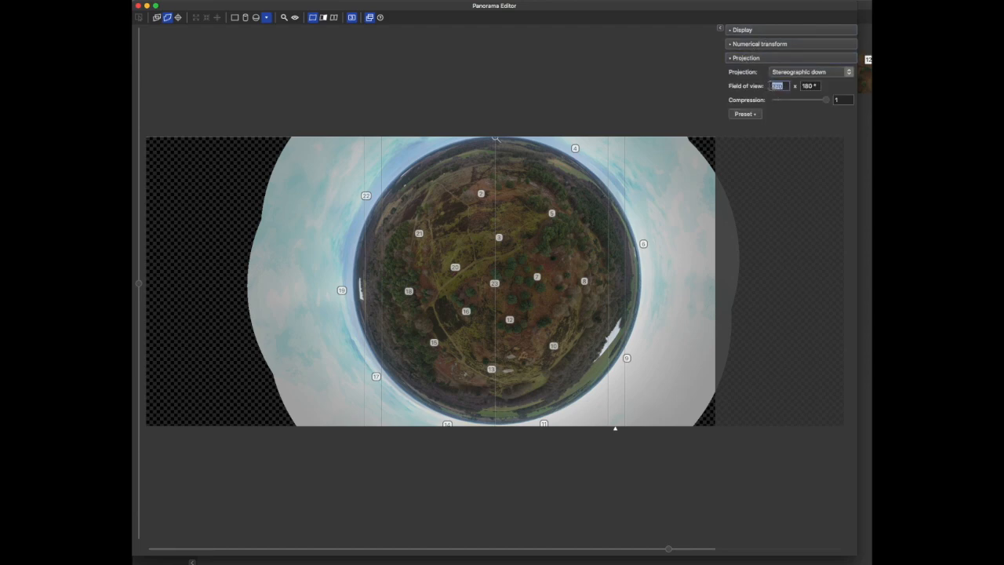
text(190)
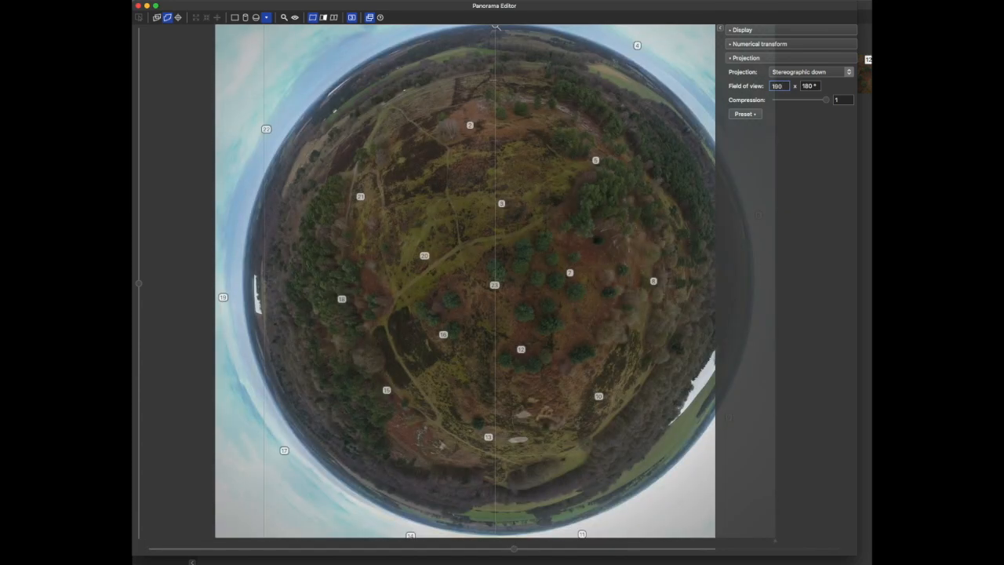
key(Tab)
text(190)
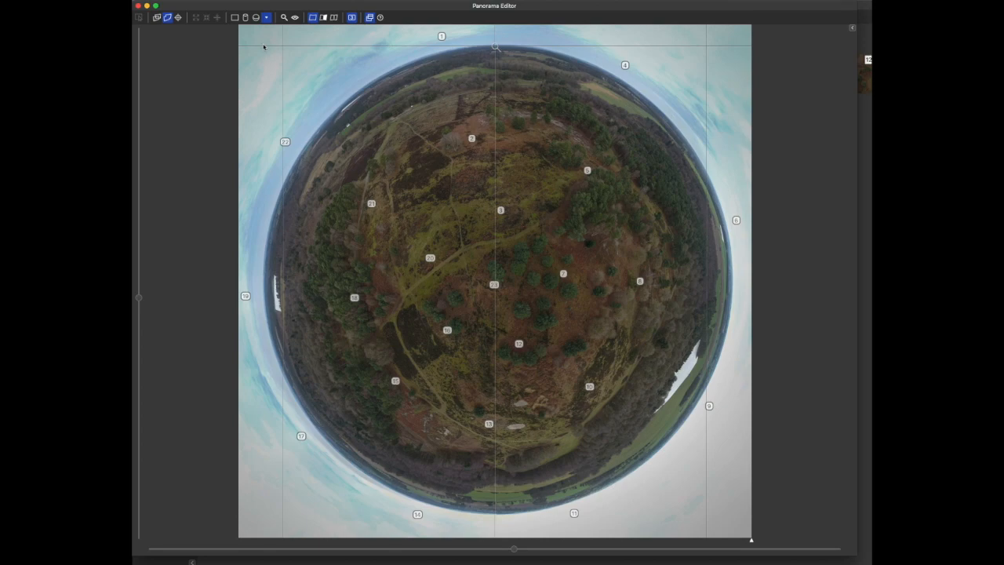
Minimise the Panorama Editor and create the blended JPEG panorama, overwriting the existing 20190103-DJI_0421 Panorama.jpg.
click(146, 6)
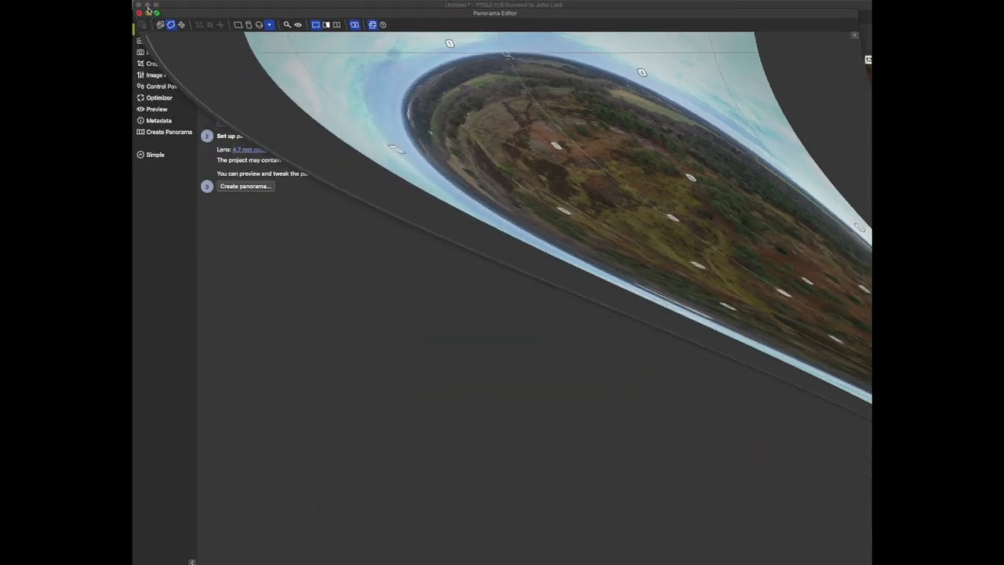
click(159, 133)
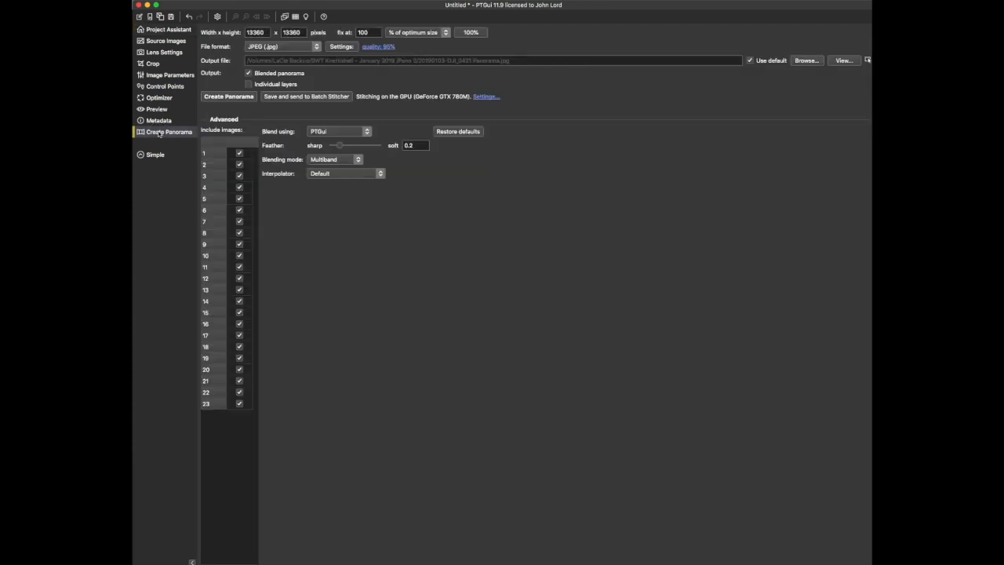
click(222, 97)
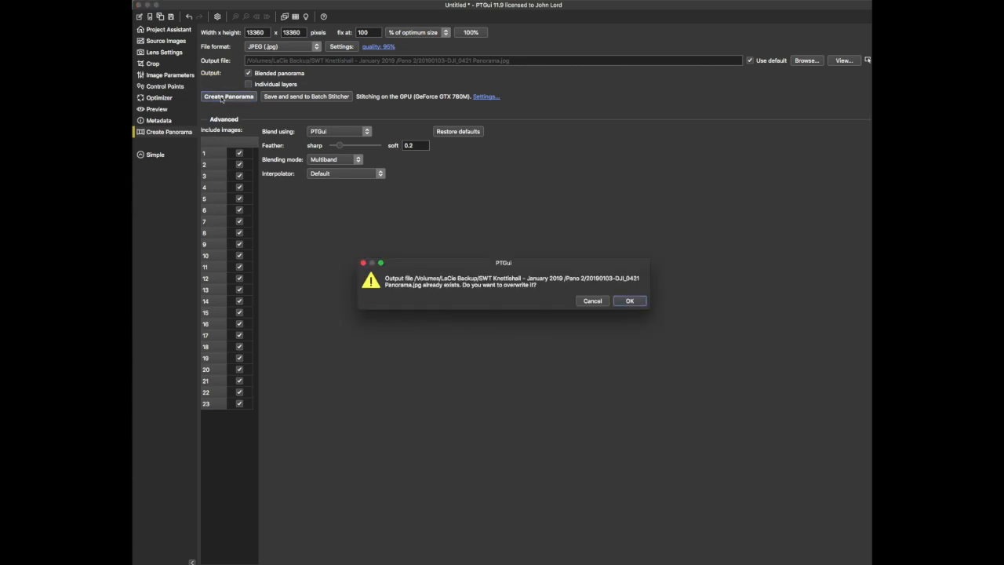
click(631, 300)
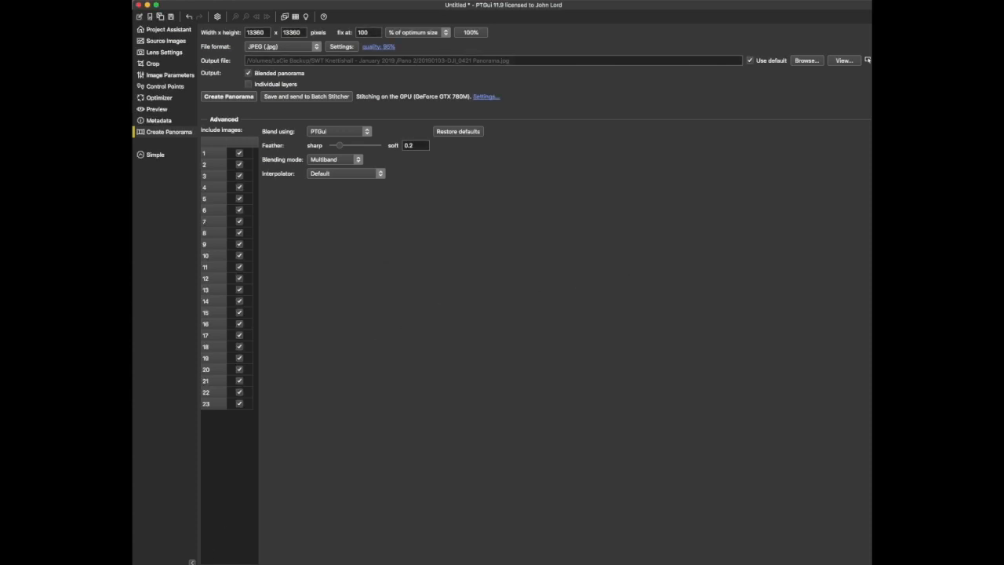
Inspect the dates and size of the new 20190103-DJI_0421 Panorama.jpg on LaCie Backup in Finder, and close the window.
click(177, 560)
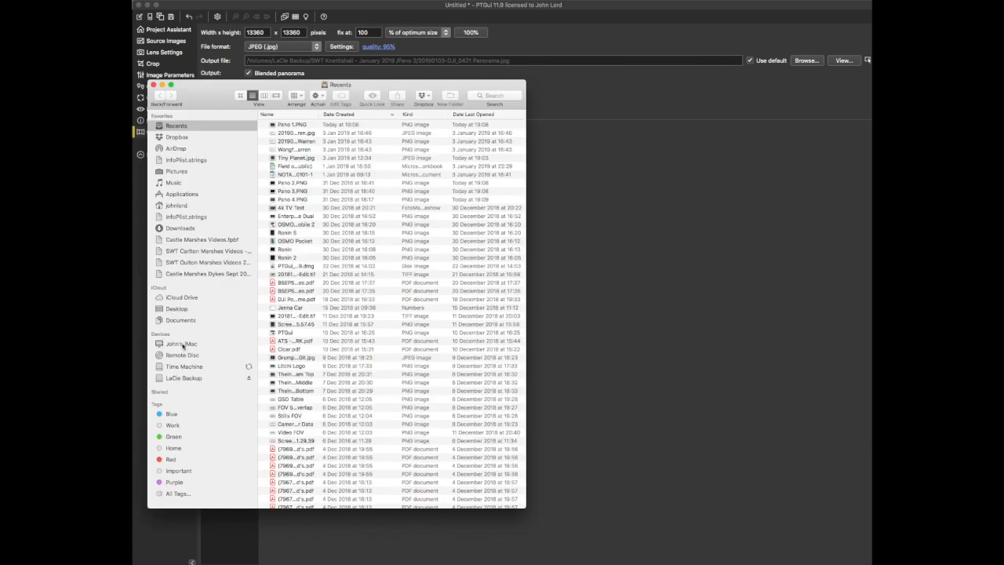
click(183, 378)
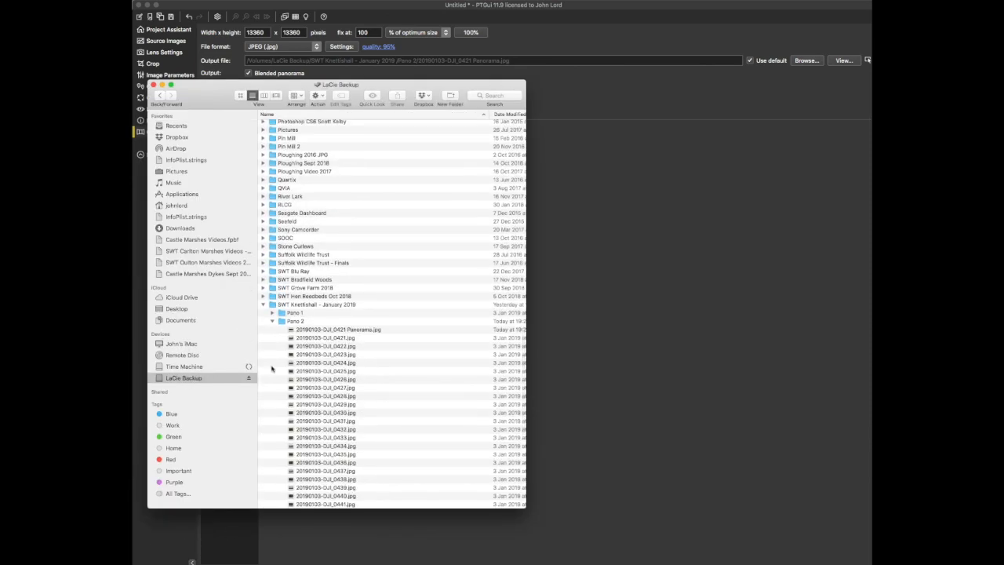
click(374, 330)
scroll(374, 332, right, 3)
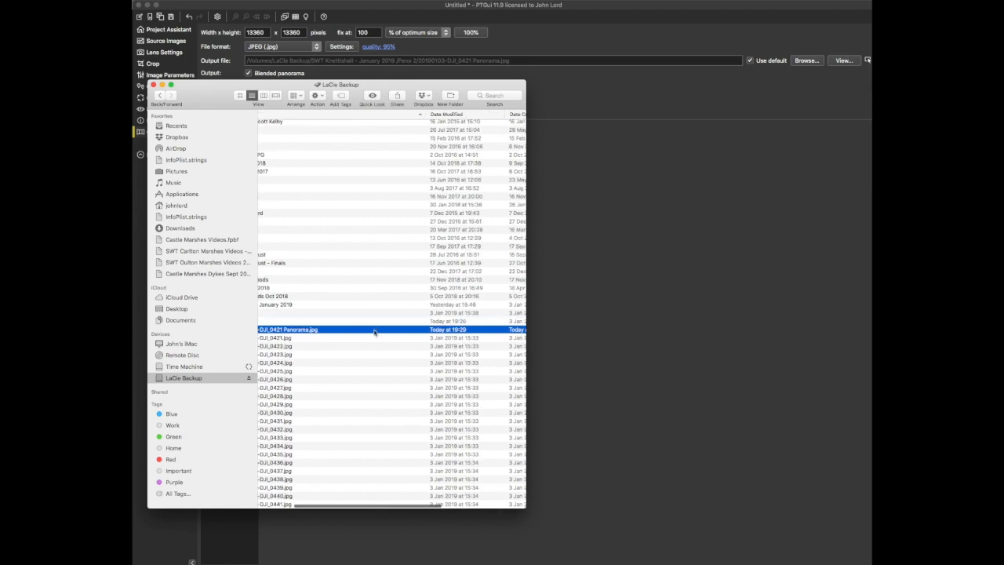
scroll(374, 333, right, 5)
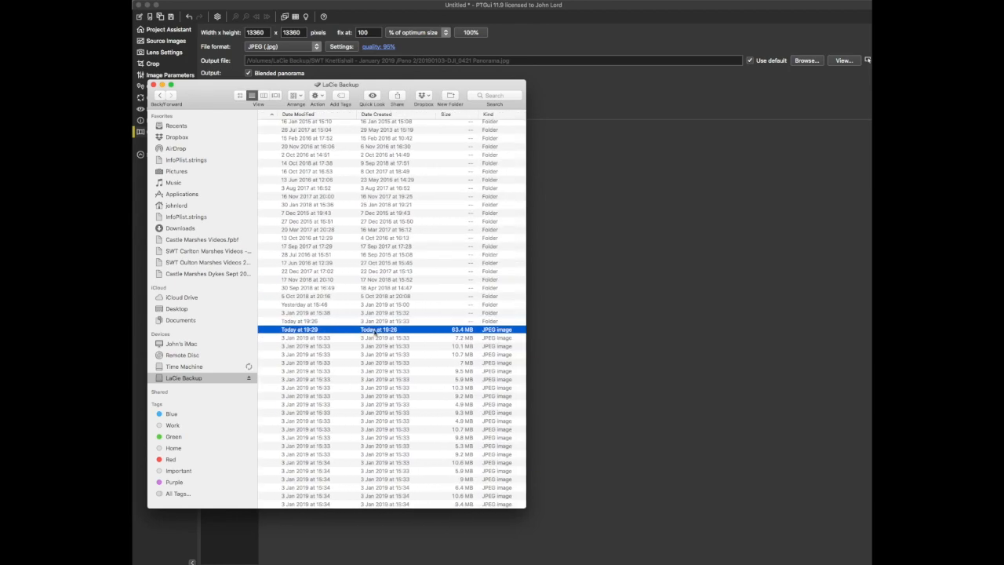
scroll(374, 333, left, 8)
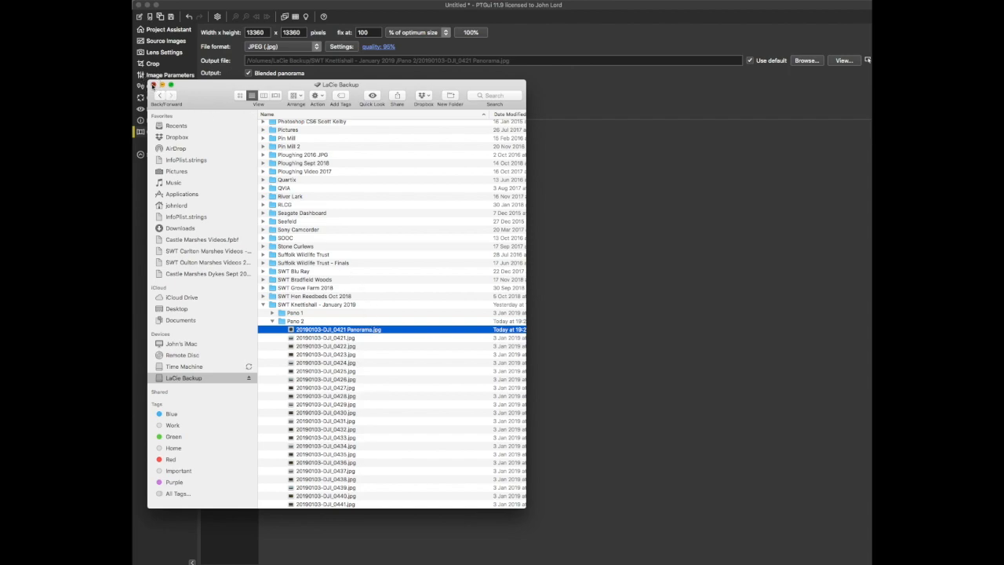
click(154, 85)
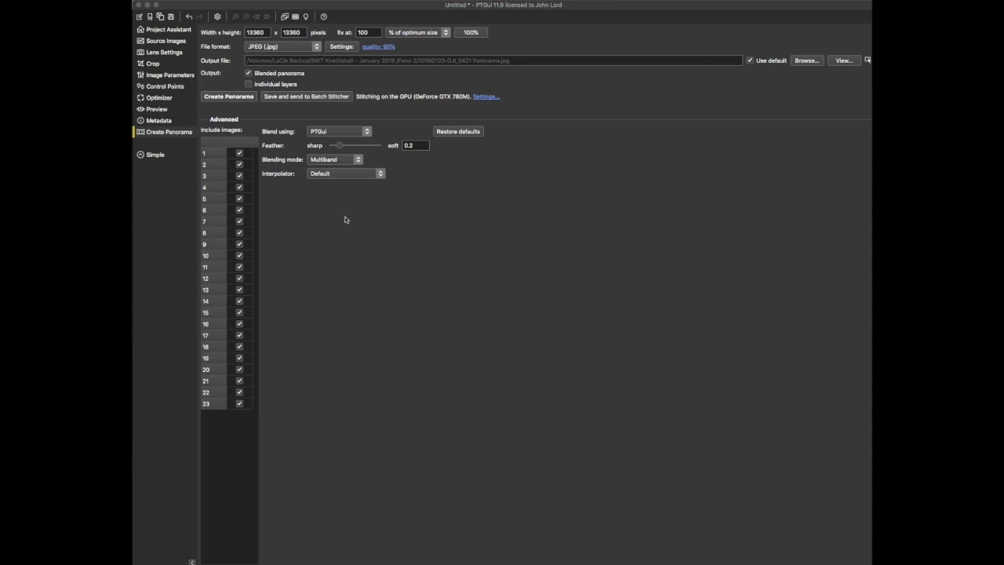
Switch to FSPViewer and bring up its dialog for opening a panorama.
key(super+Tab)
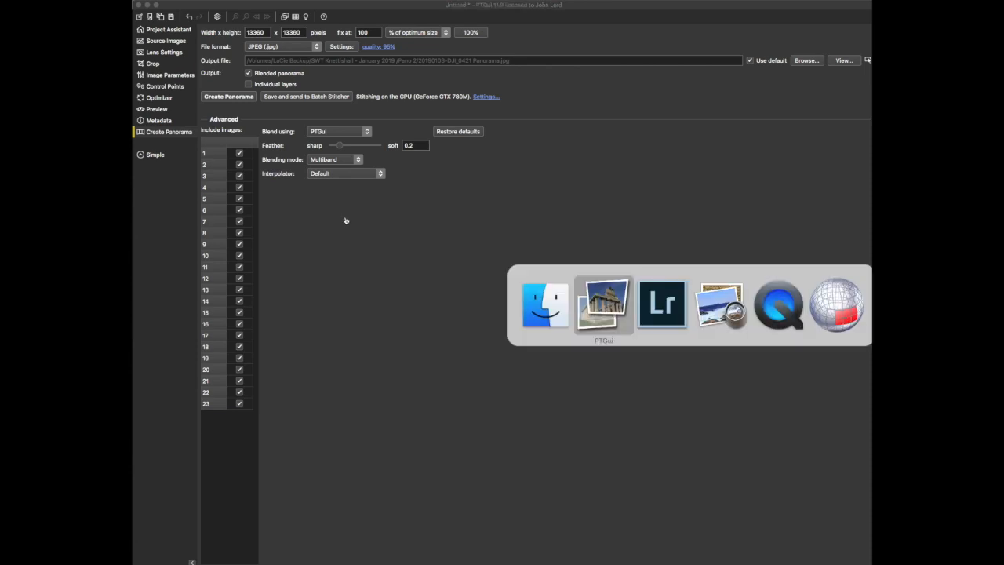
key(super+Tab)
key(super+Tab)
key(super+Tab)
key(super+Tab)
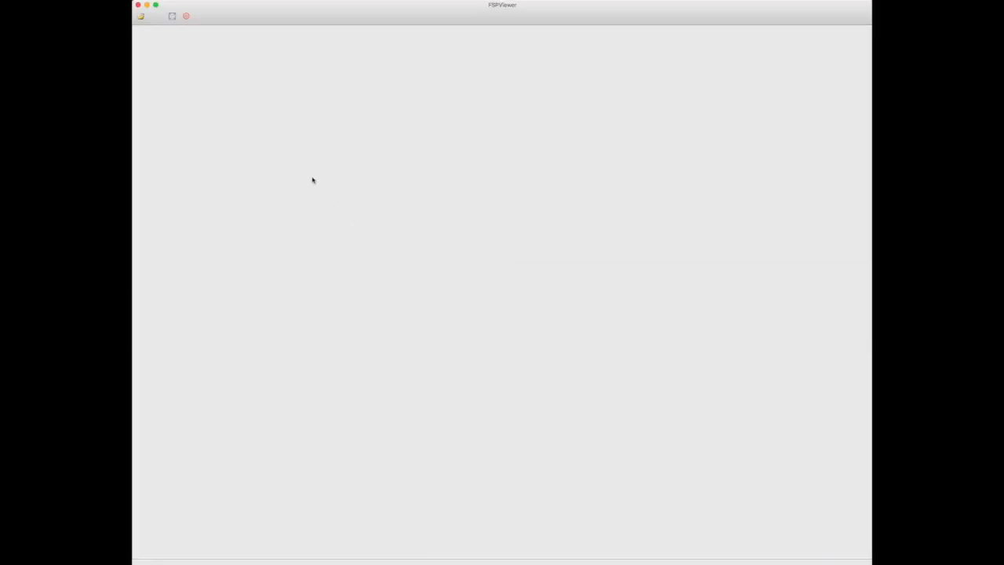
click(202, 1)
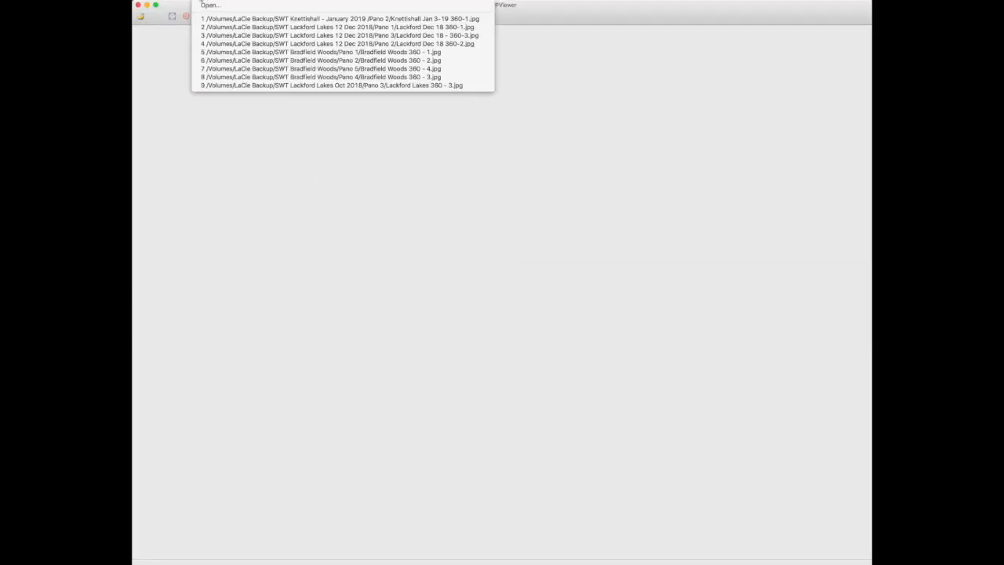
click(202, 5)
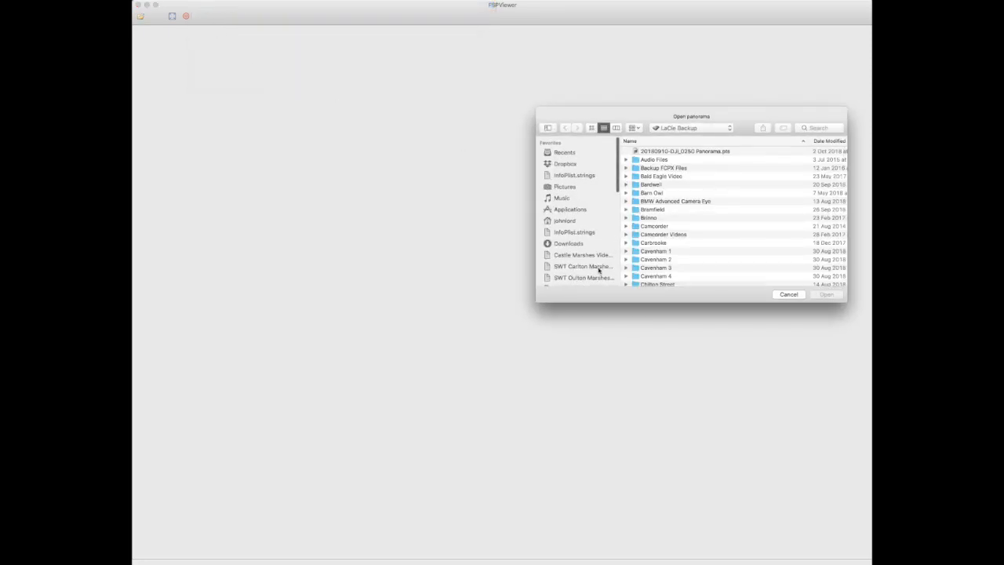
Open Knettishall Jan 3-19 360-1.jpg from the Pano 2 folder of SWT Knettishall - January 2019 on LaCie Backup.
scroll(595, 267, down, 3)
scroll(595, 267, down, 5)
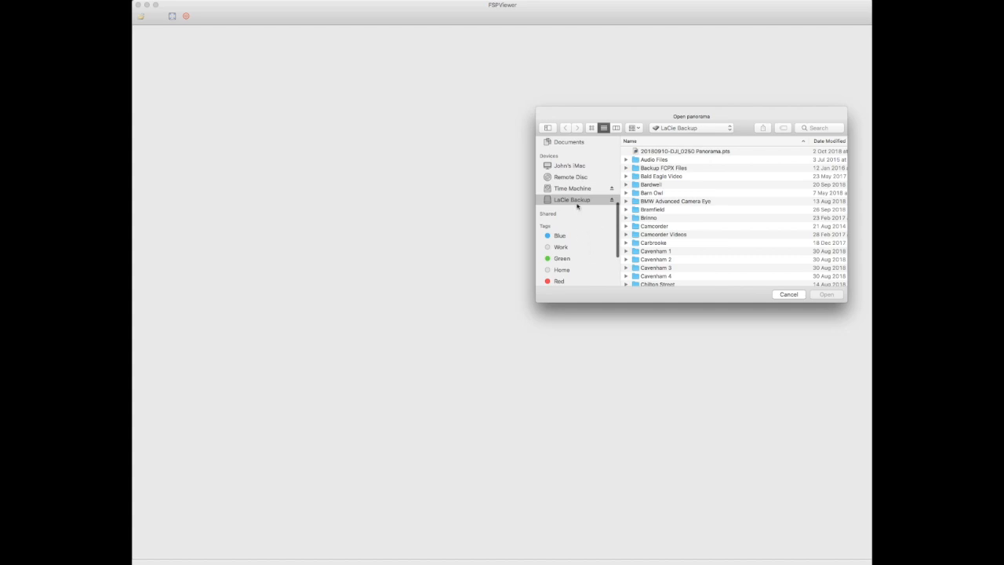
scroll(680, 225, down, 15)
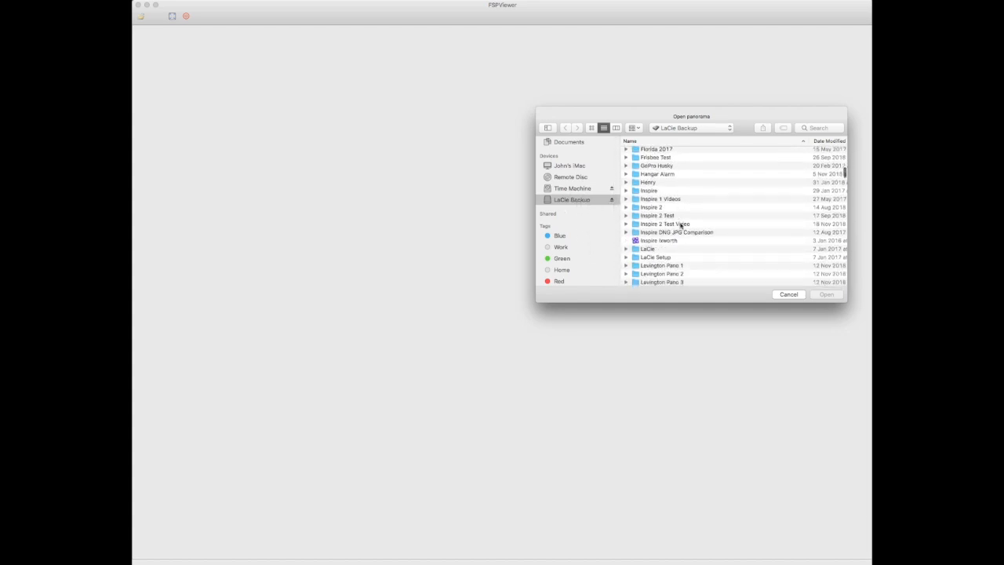
scroll(680, 225, down, 15)
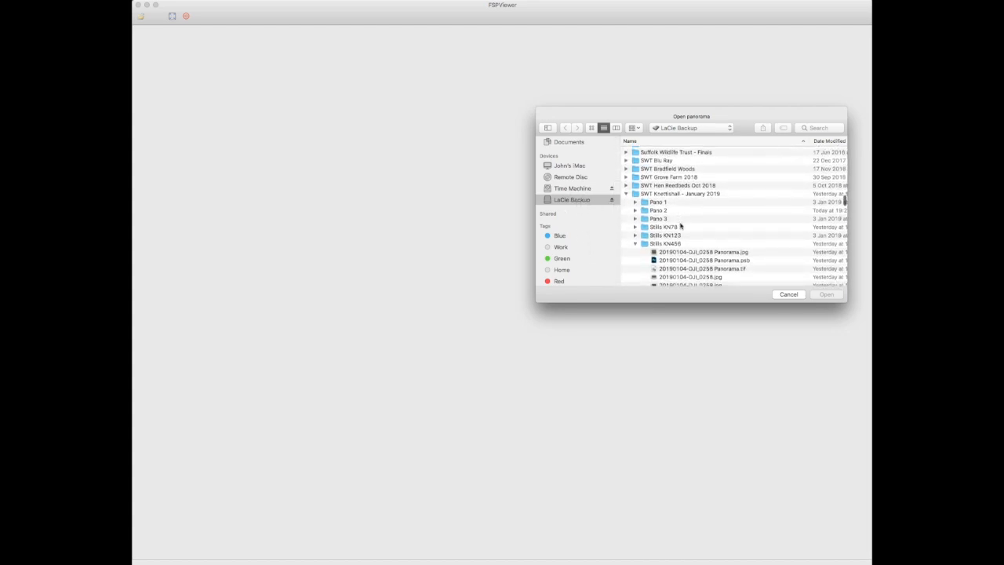
click(635, 210)
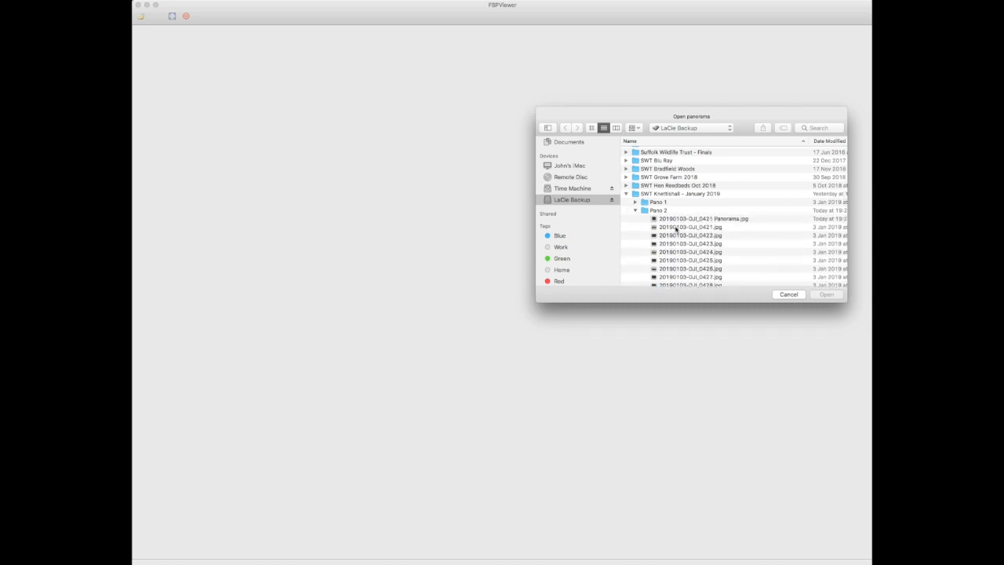
scroll(697, 225, down, 5)
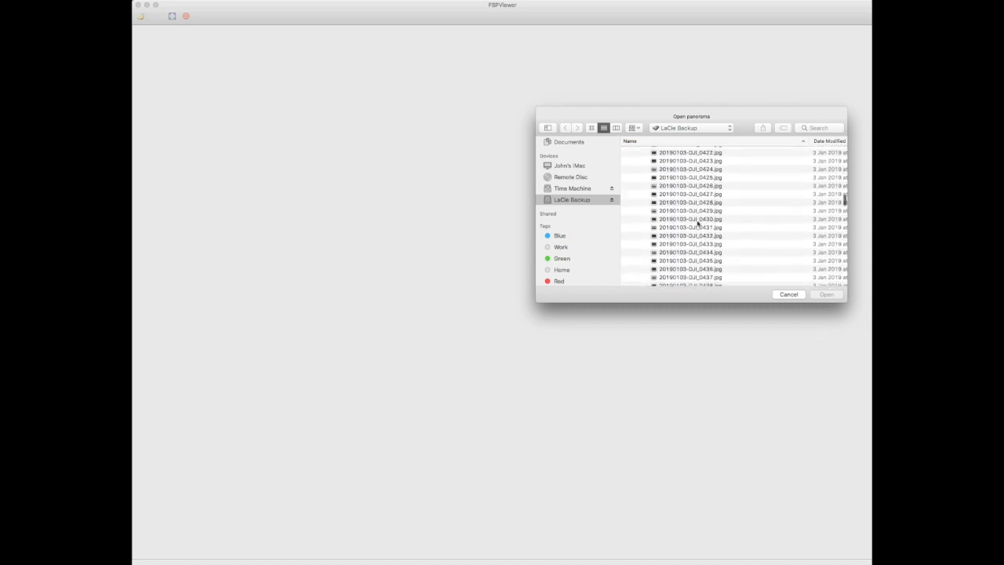
scroll(697, 224, down, 5)
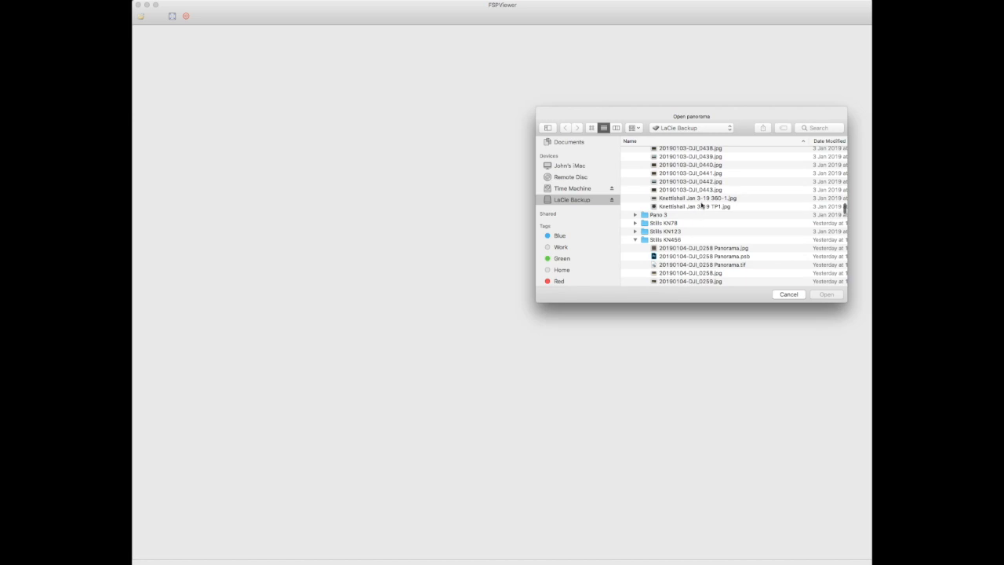
click(702, 200)
click(822, 294)
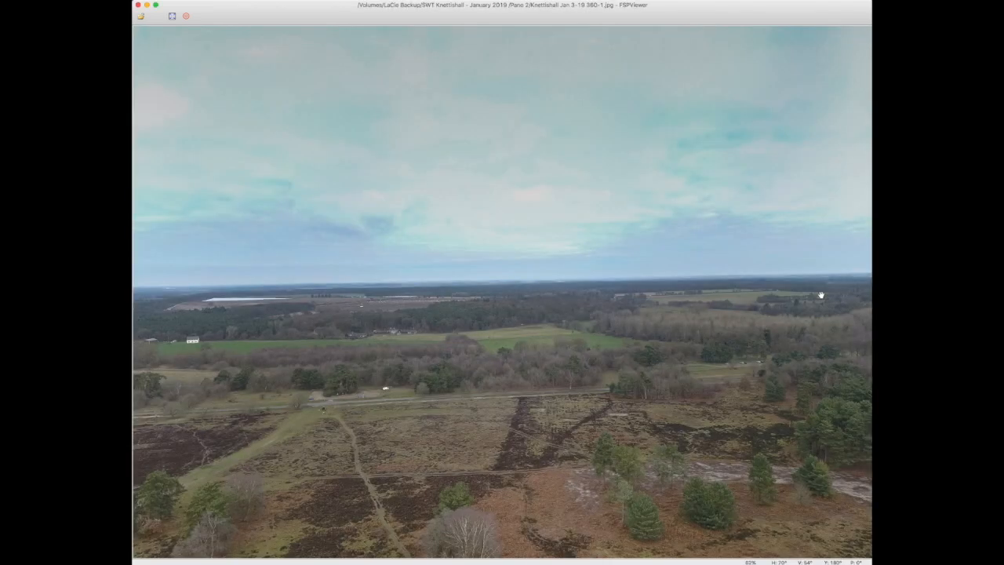
Tilt the 360-degree view down to the heath and examine the ground detail around the bare birch trees at close range.
click(592, 323)
drag(593, 323, 573, 331)
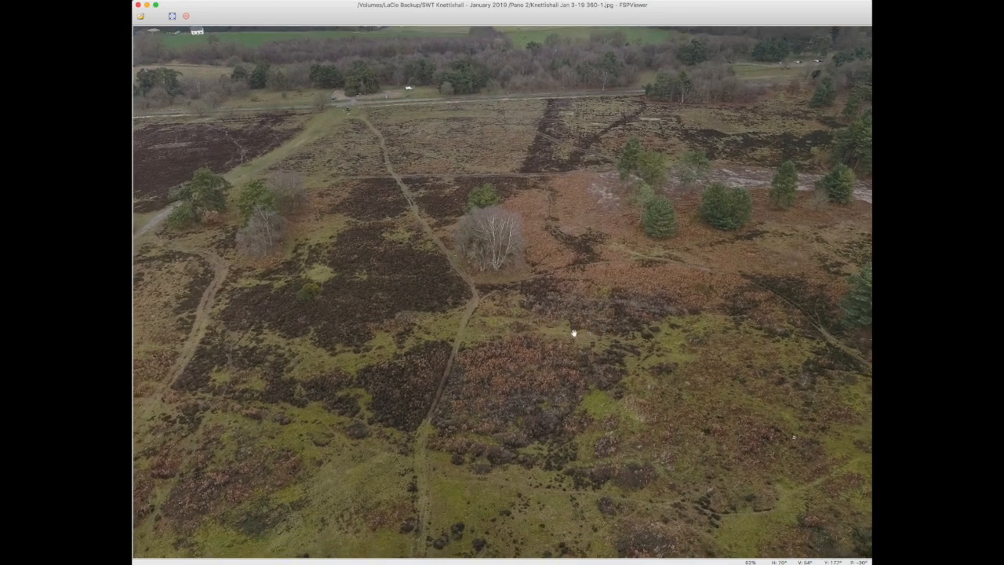
scroll(552, 330, up, 3)
scroll(553, 329, up, 10)
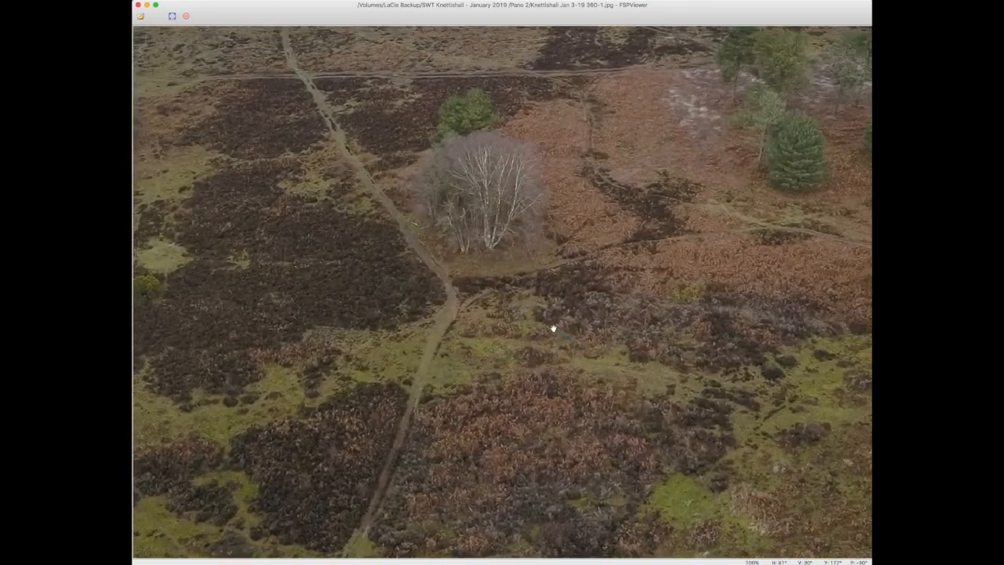
scroll(553, 328, down, 3)
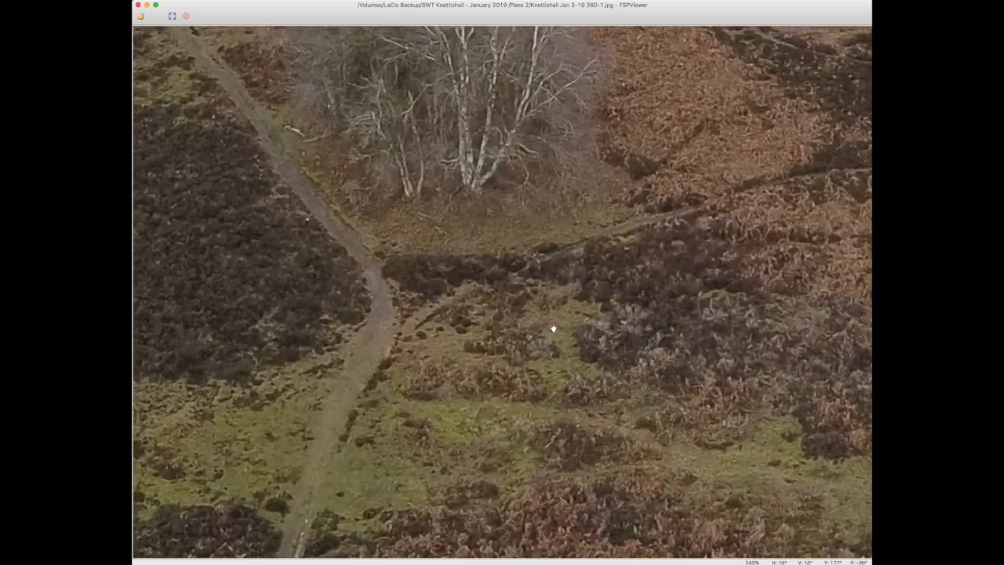
scroll(553, 329, down, 8)
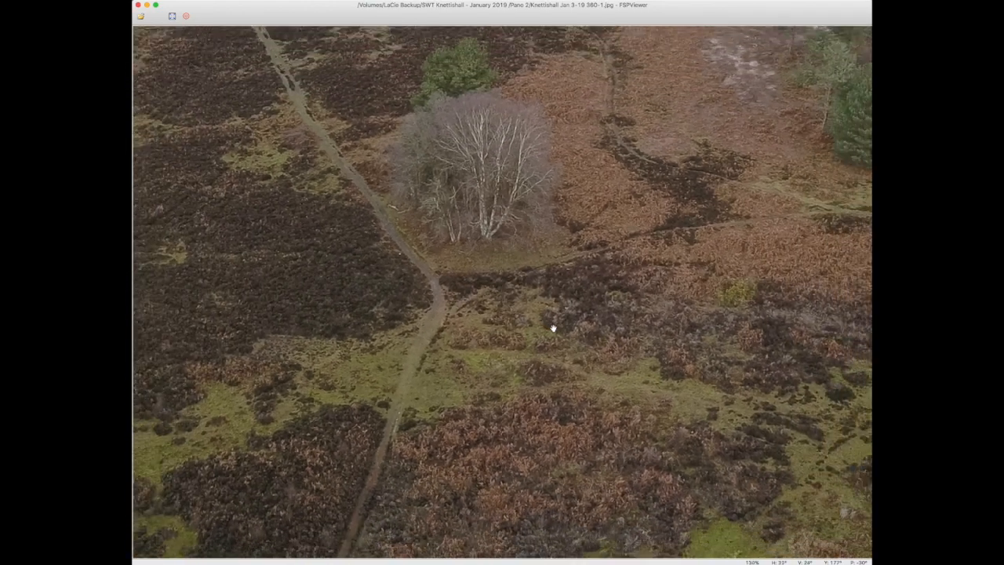
scroll(552, 328, down, 4)
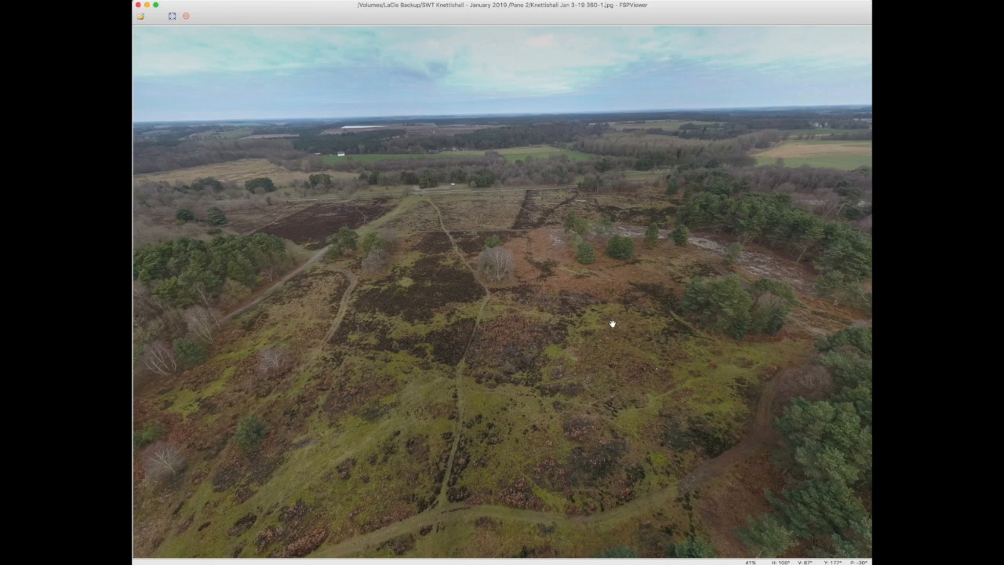
Rotate through the 360-degree panorama to examine the woodland, the lake, the horizon and the sky in other directions.
drag(611, 323, 656, 325)
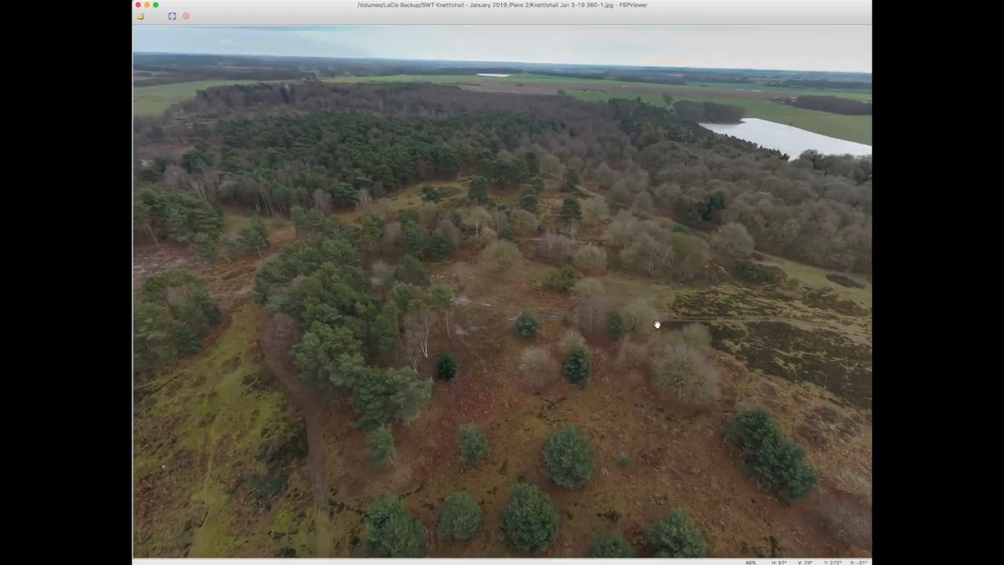
scroll(656, 325, up, 1)
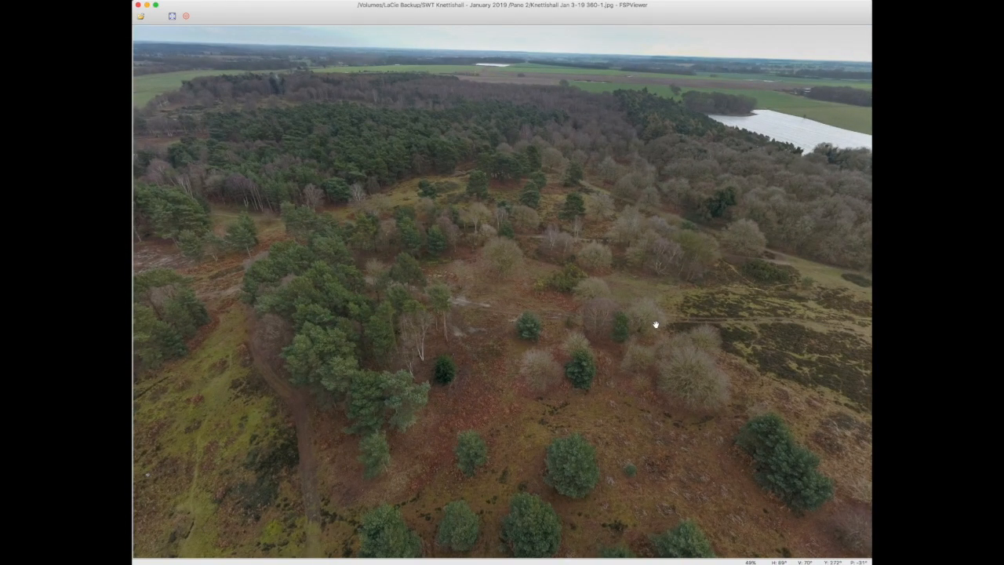
drag(660, 324, 677, 318)
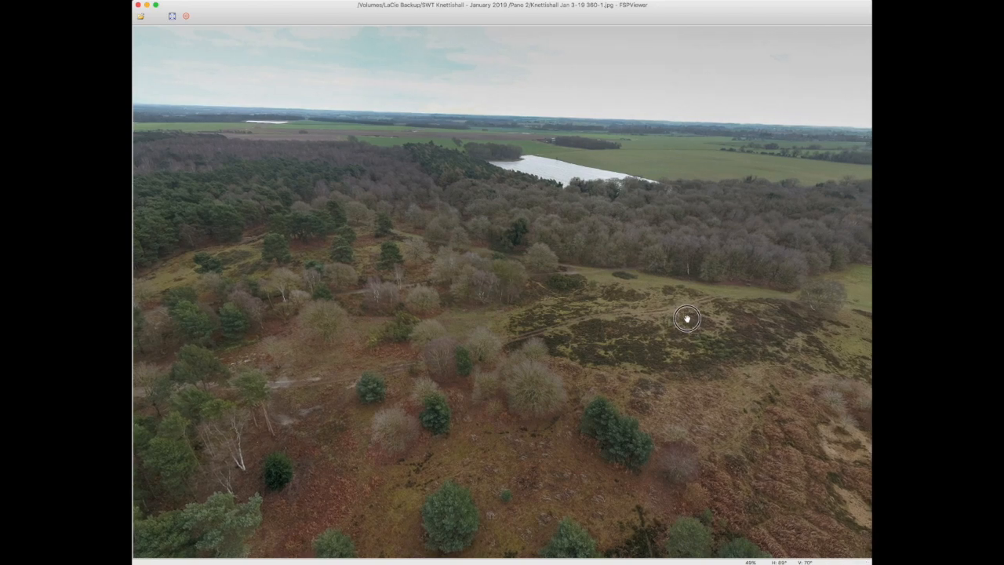
drag(686, 317, 716, 329)
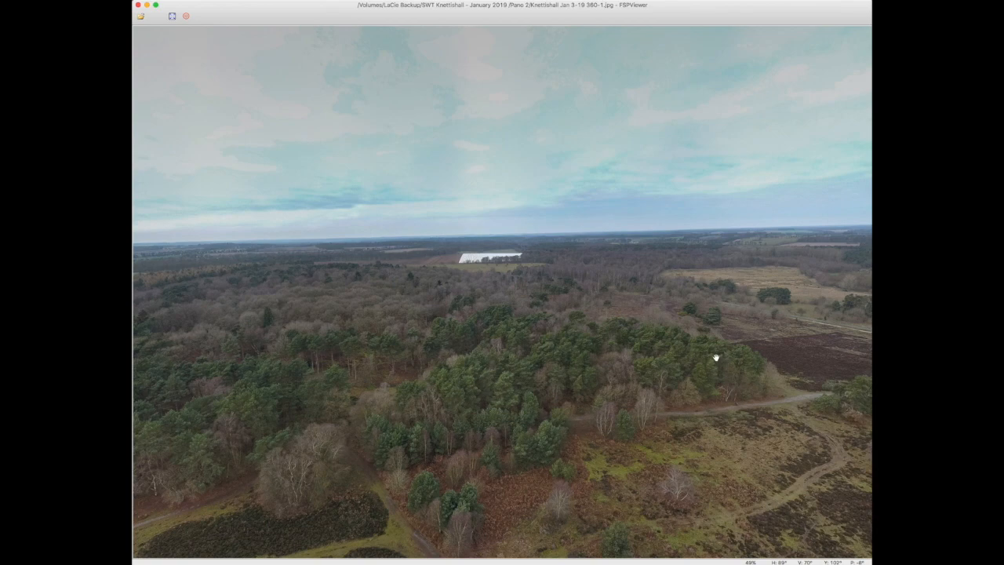